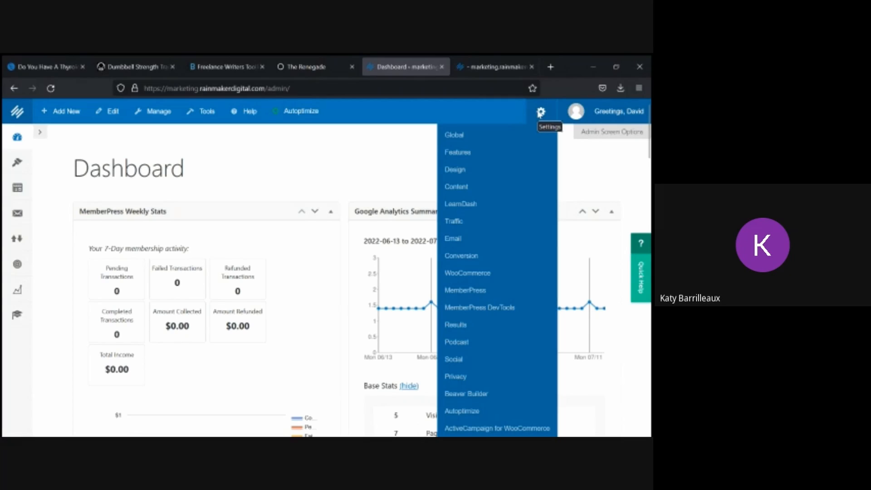
- Review the add-ons list in the Features settings through the Fullwidth Page Templates and LearnDash entries, and save the add-on settings
left_click(510, 154)
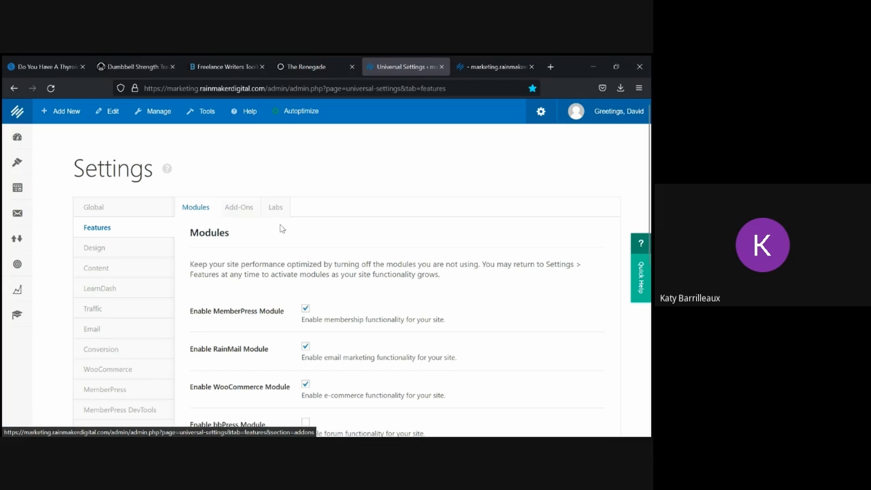
left_click(233, 208)
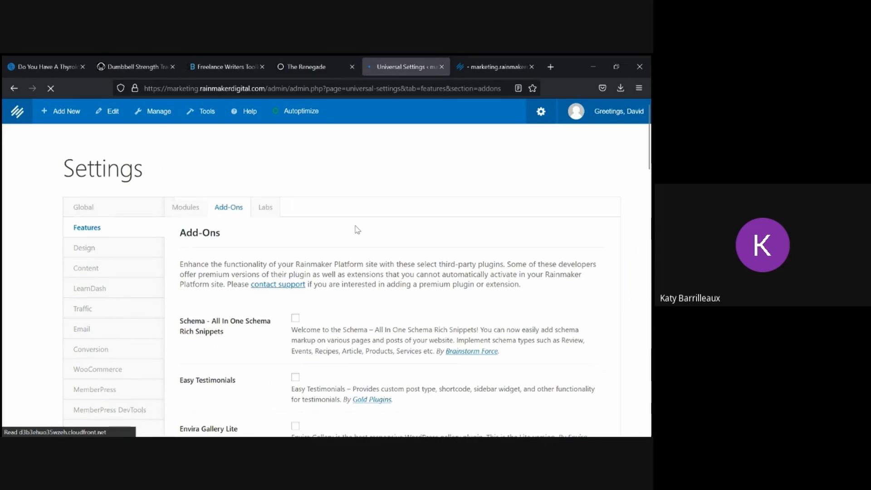
scroll(357, 230, "down", 6)
scroll(357, 230, "down", 2)
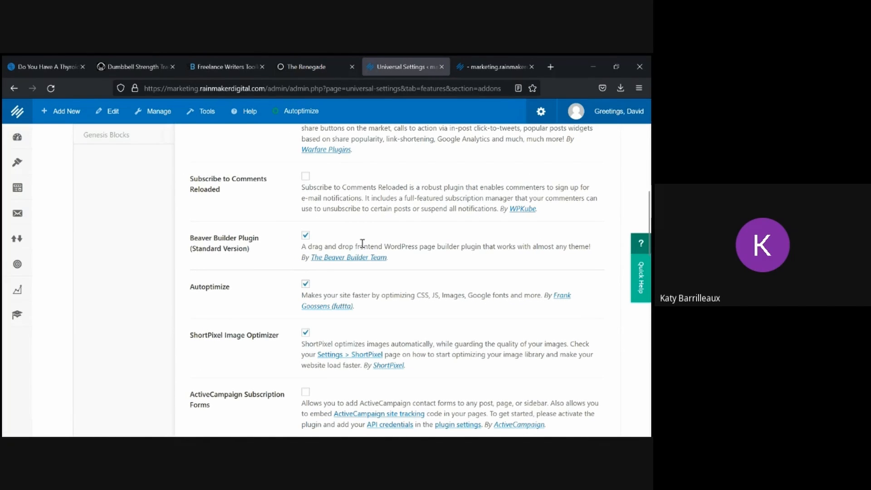
scroll(362, 245, "down", 3)
scroll(362, 246, "down", 8)
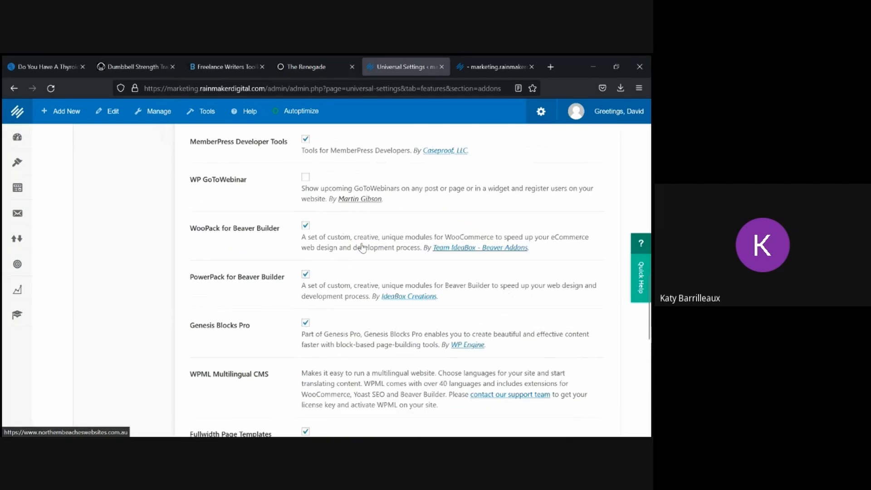
scroll(362, 246, "up", 1)
scroll(362, 247, "down", 4)
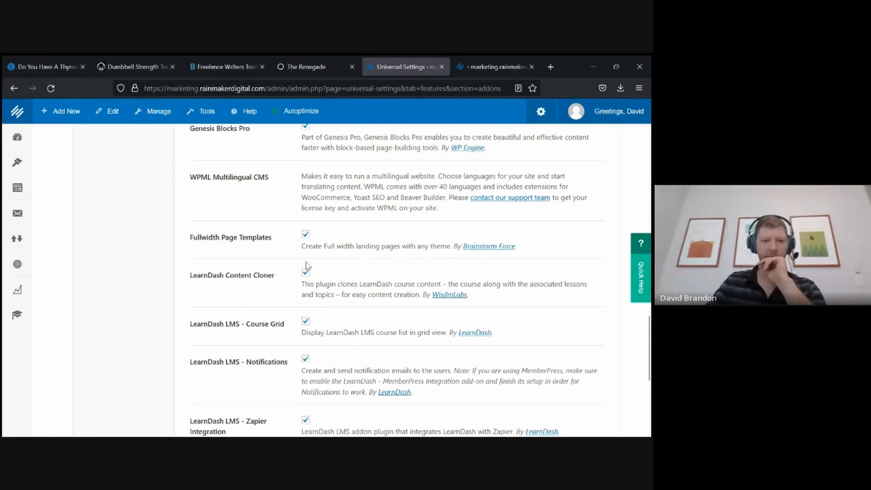
scroll(338, 281, "down", 4)
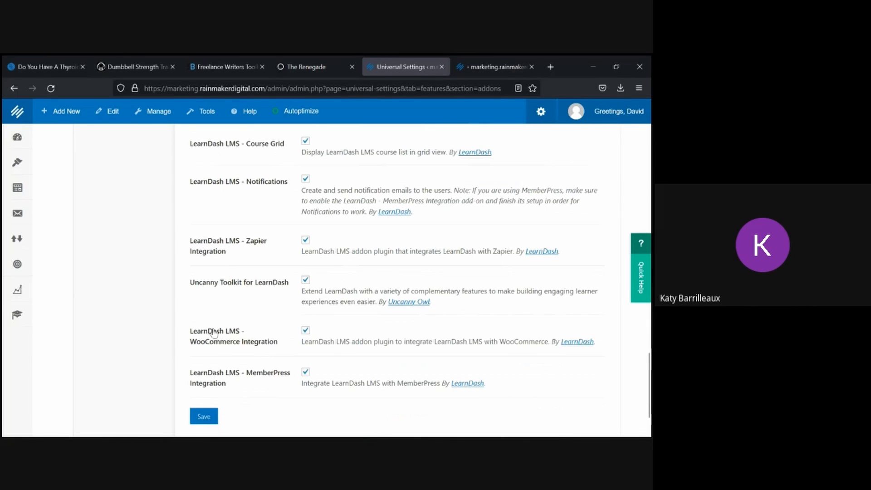
left_click(202, 418)
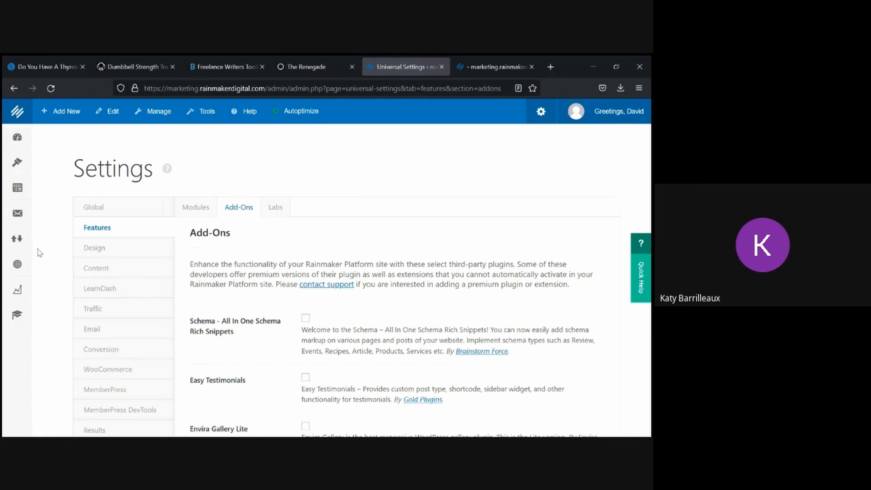
- Start a new page from the site's Pages list
left_click(19, 188)
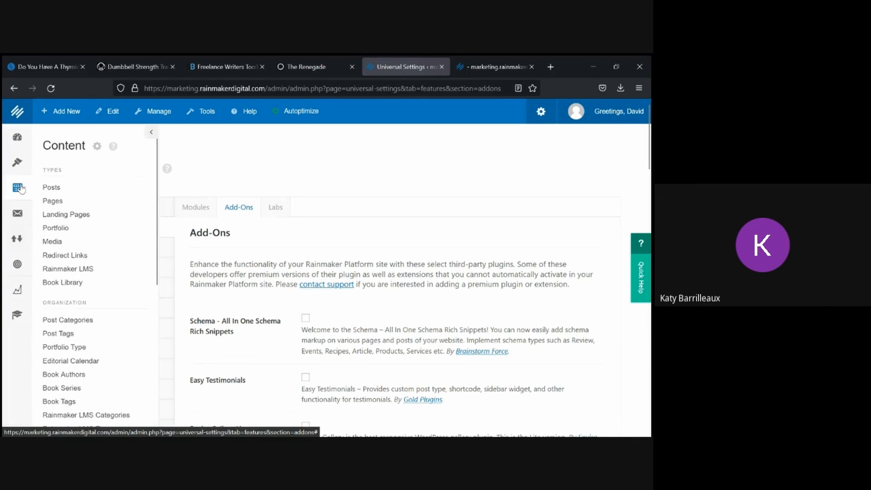
left_click(54, 204)
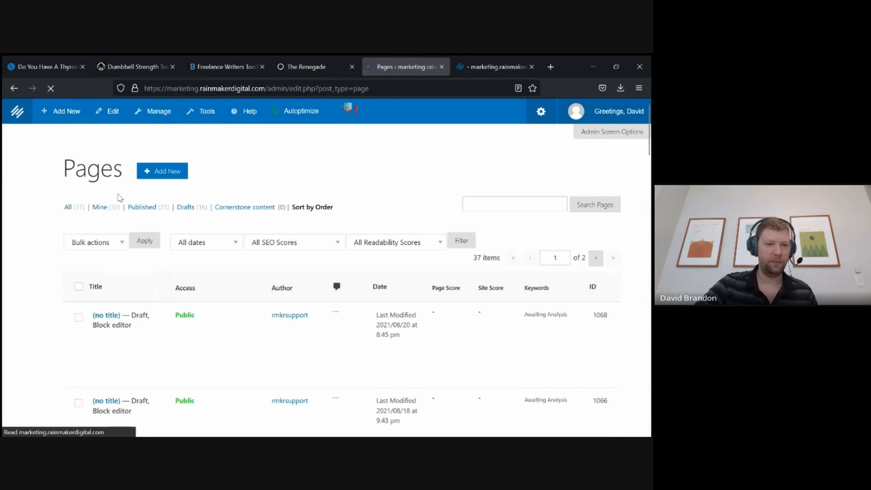
left_click(162, 179)
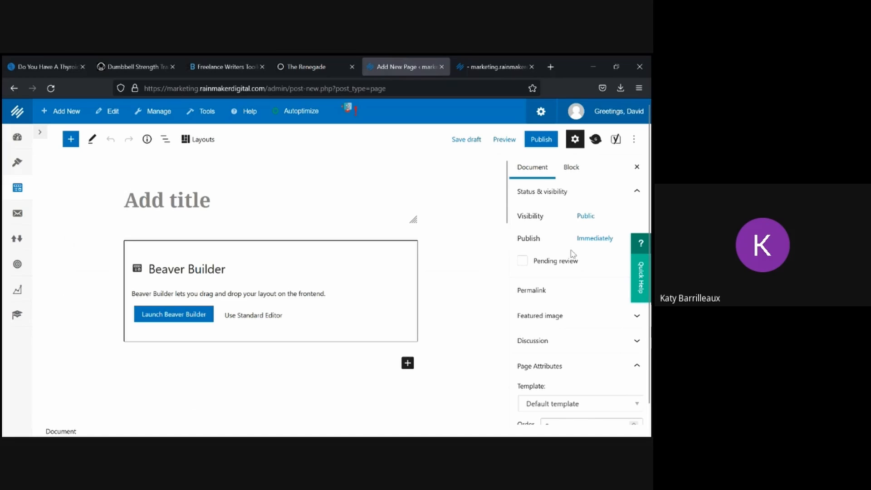
- Set the new page's template to FW Fullwidth No Header Footer in its page attributes
scroll(570, 318, "down", 3)
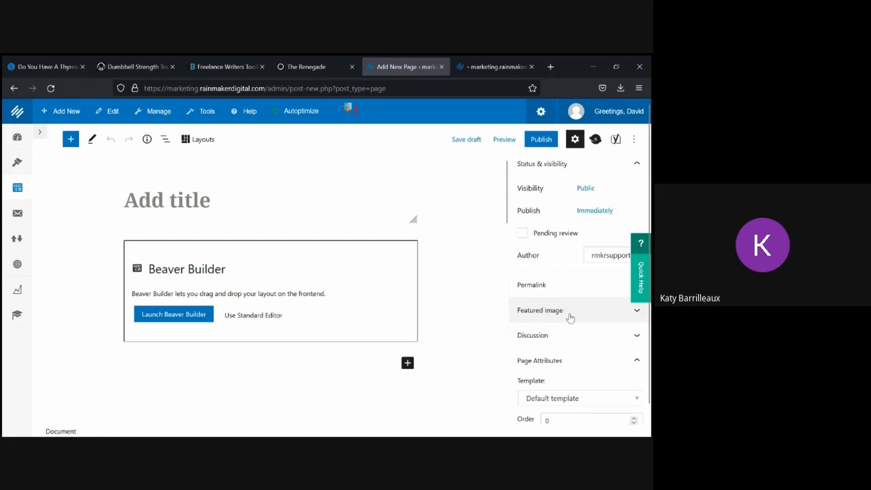
scroll(570, 321, "down", 1)
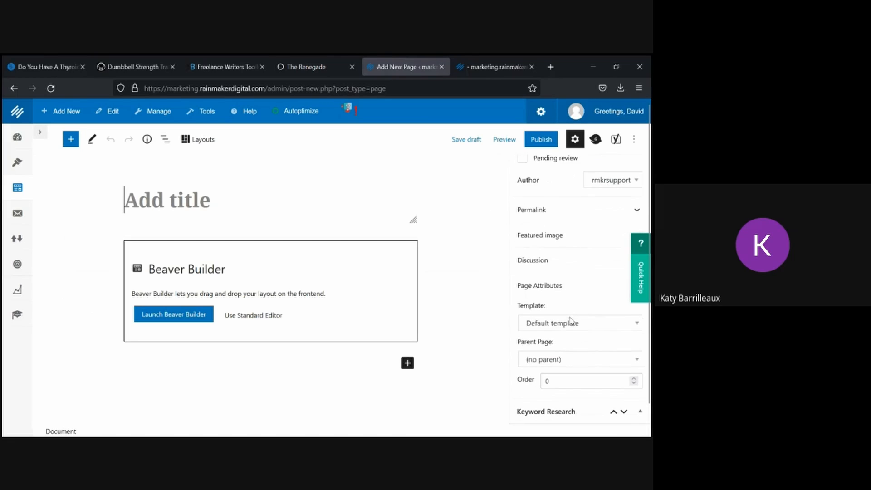
left_click(565, 318)
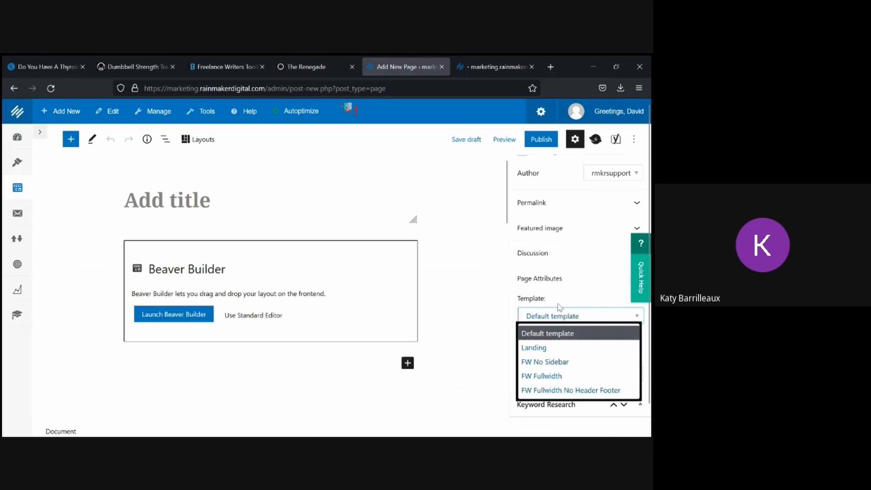
left_click(567, 391)
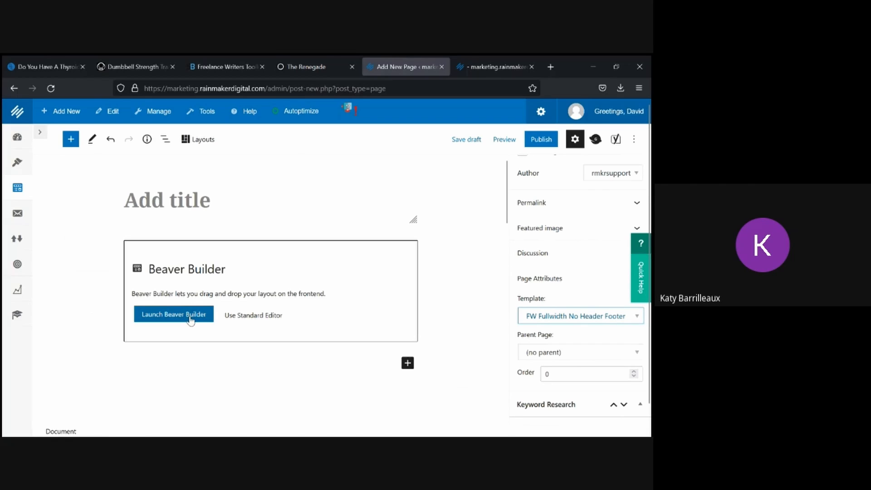
- Title the page "Test Page" and save it as a draft
left_click(186, 215)
type("t")
key("BackSpace")
type("Test Page")
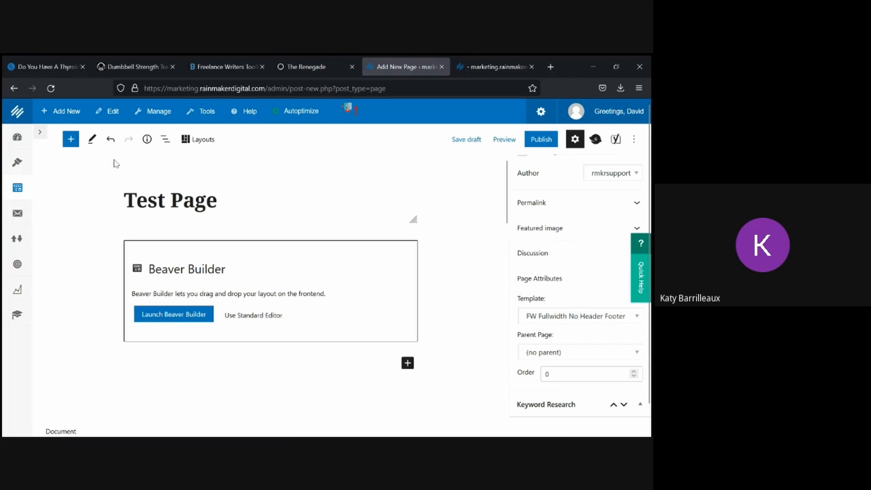
left_click(453, 141)
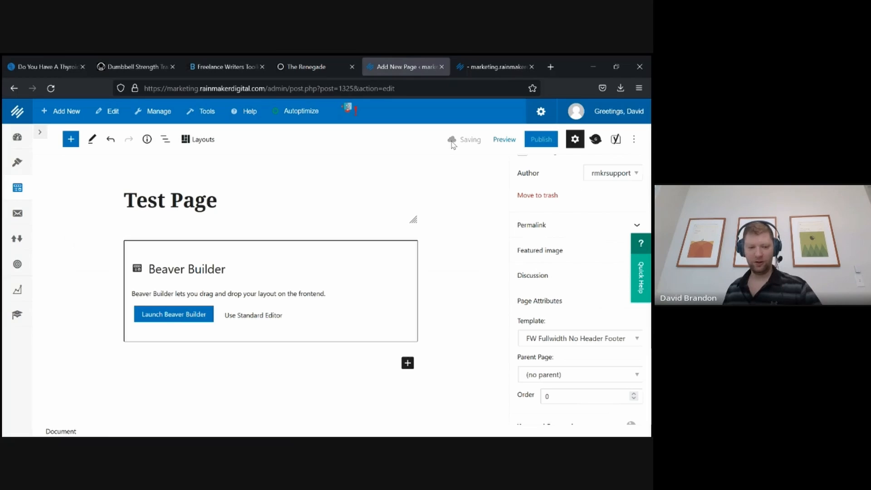
- Launch Beaver Builder for the page and look through the available Standard Modules
left_click(179, 315)
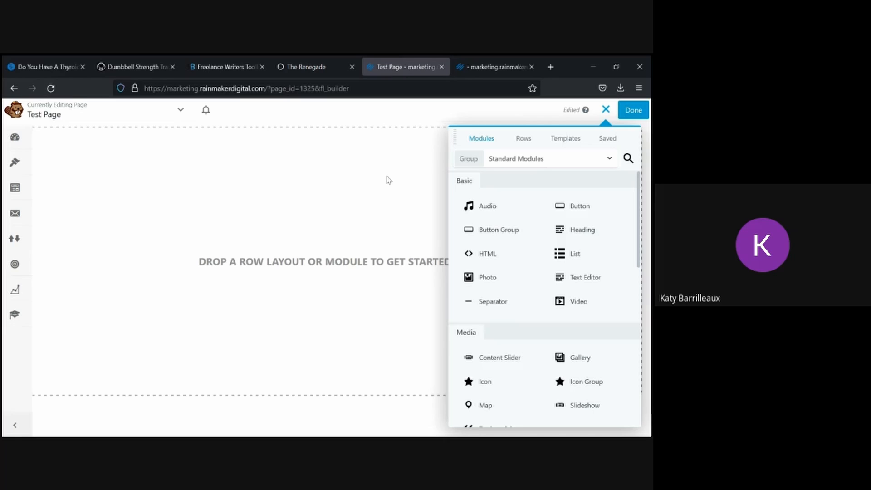
left_click(603, 111)
left_click(603, 111)
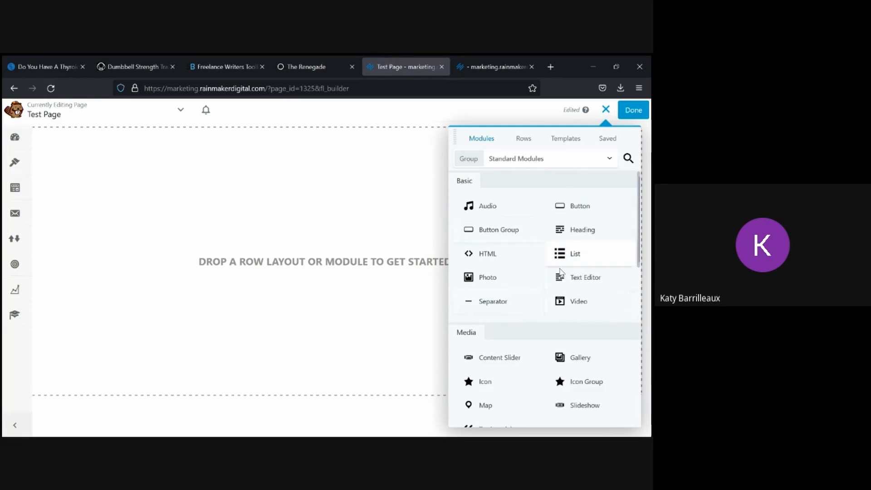
scroll(554, 298, "down", 5)
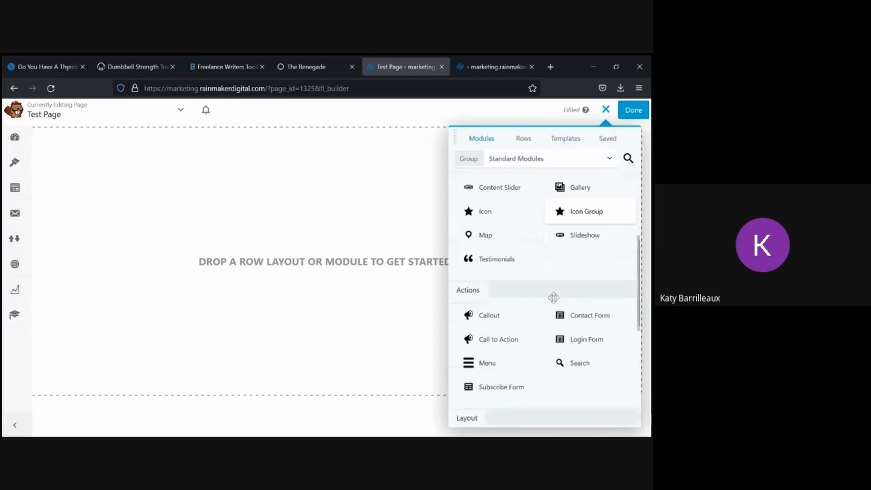
scroll(555, 301, "down", 4)
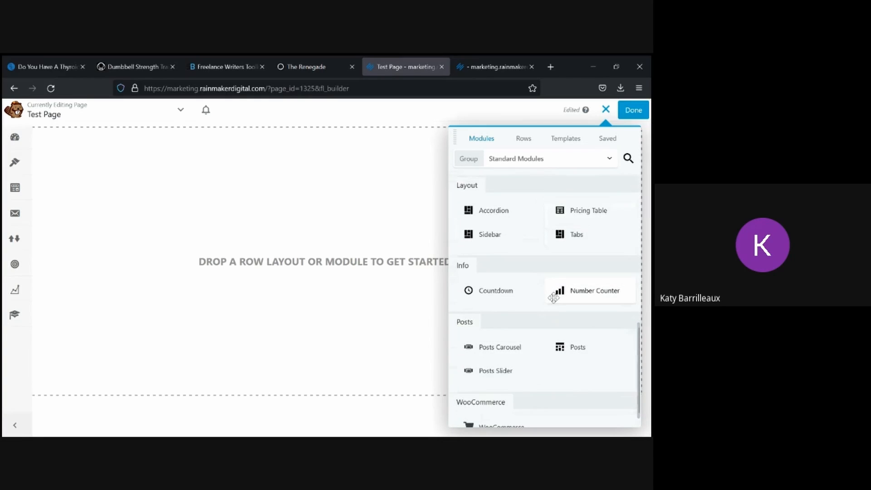
scroll(554, 299, "up", 9)
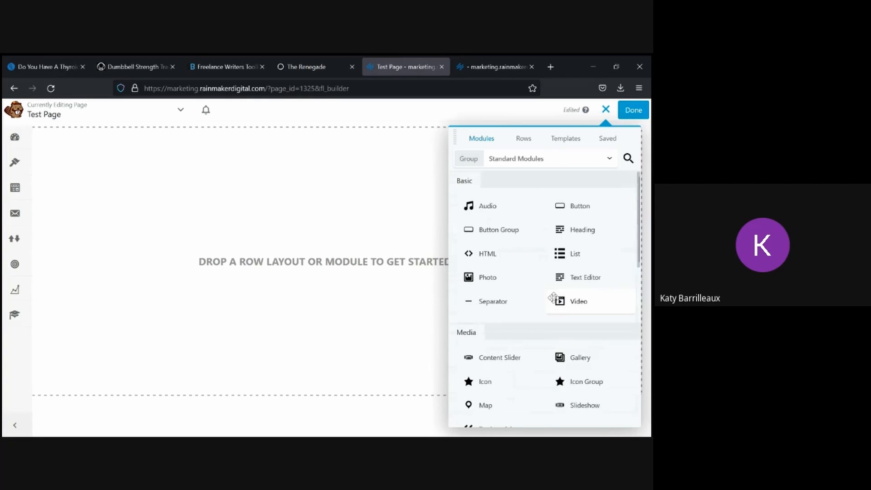
- View the page template groups, going from Landing Pages to Content Pages and Saved Templates
left_click(565, 141)
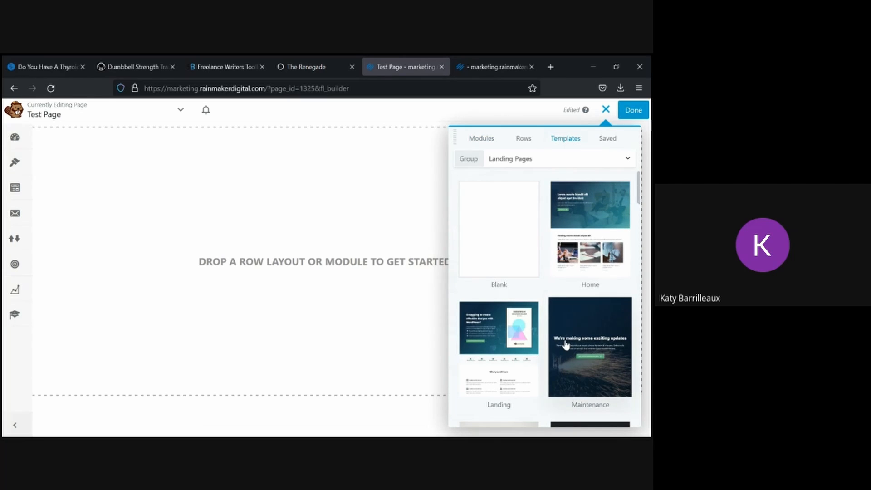
left_click(517, 163)
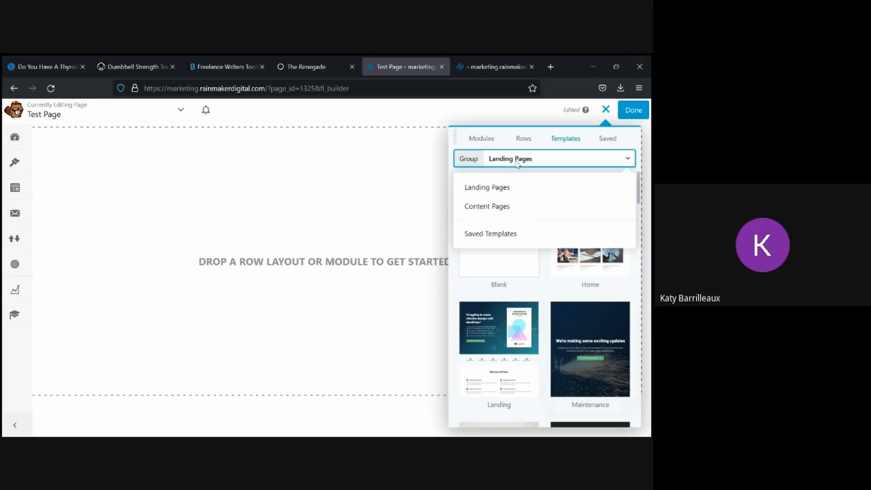
left_click(510, 211)
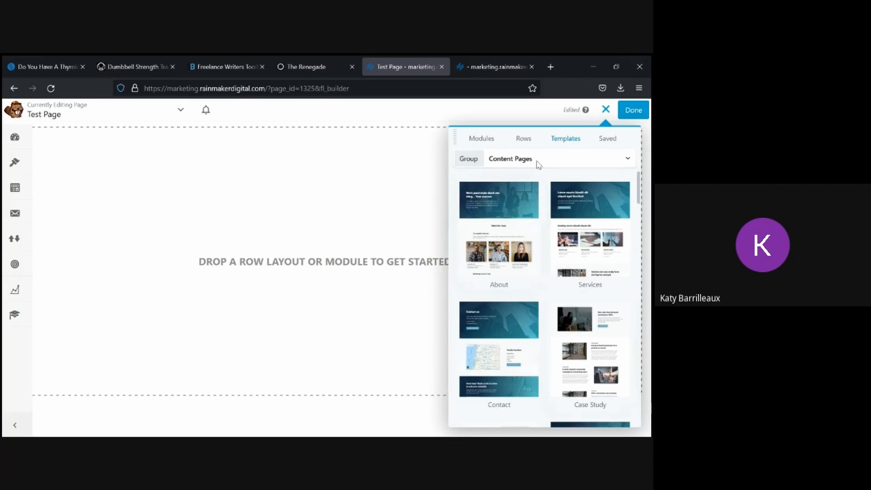
left_click(538, 164)
left_click(536, 235)
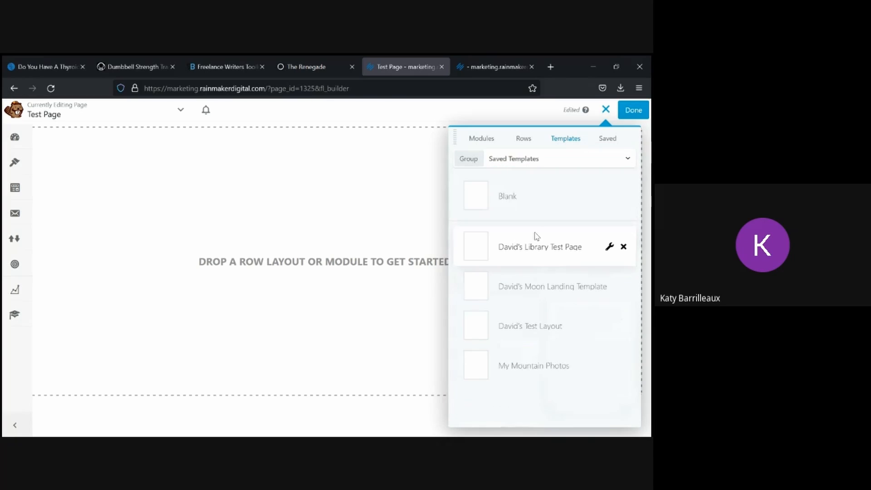
- Switch the template group to Landing Pages and browse the available page templates
left_click(537, 160)
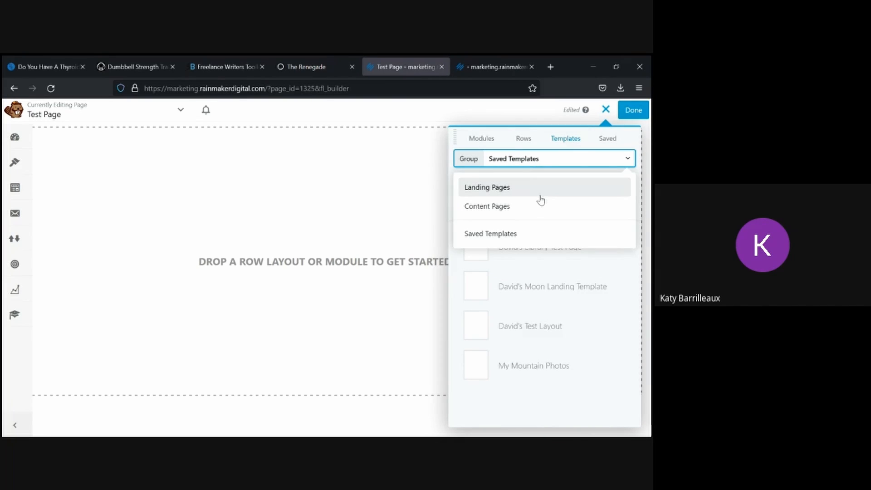
left_click(541, 195)
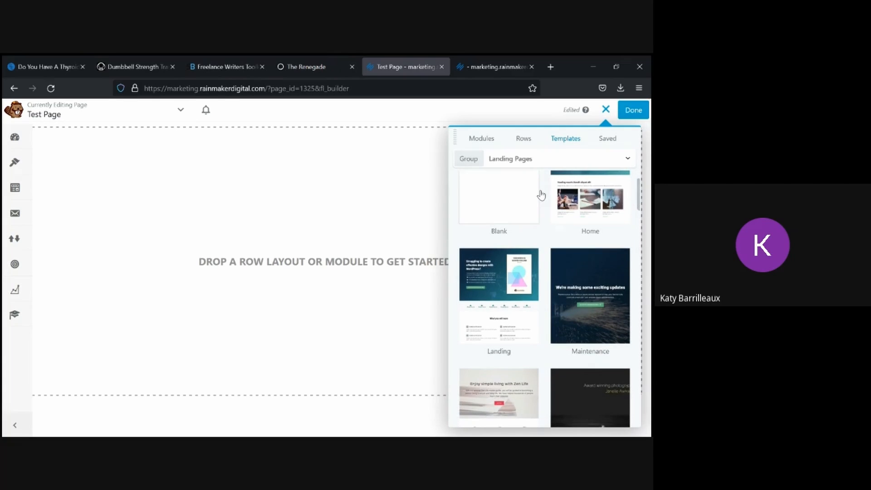
scroll(541, 195, "down", 1)
scroll(541, 194, "down", 1)
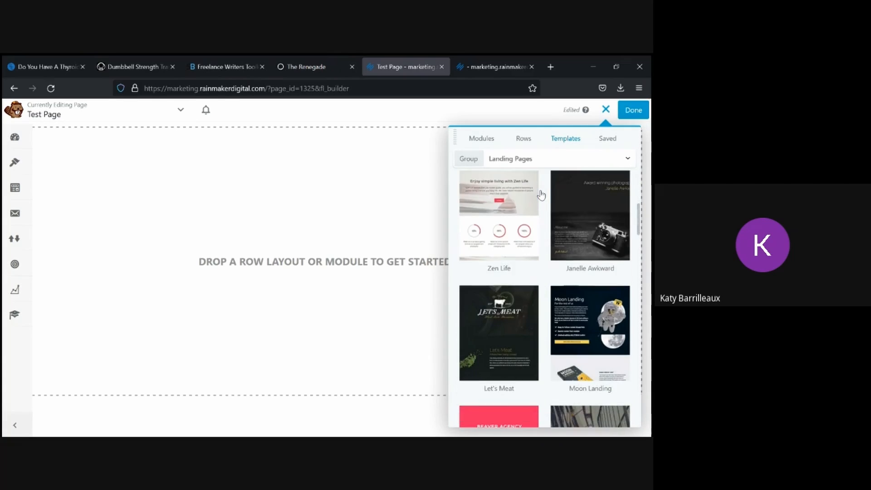
scroll(541, 195, "down", 3)
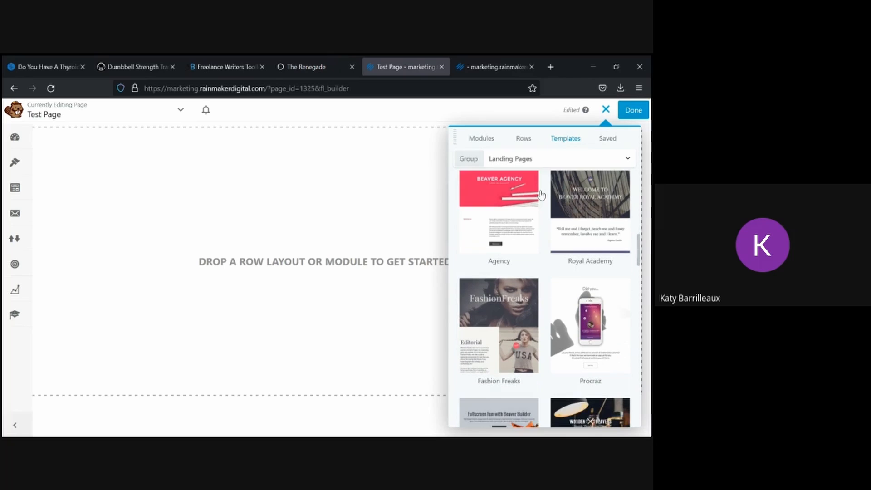
scroll(541, 195, "down", 2)
scroll(541, 195, "down", 2)
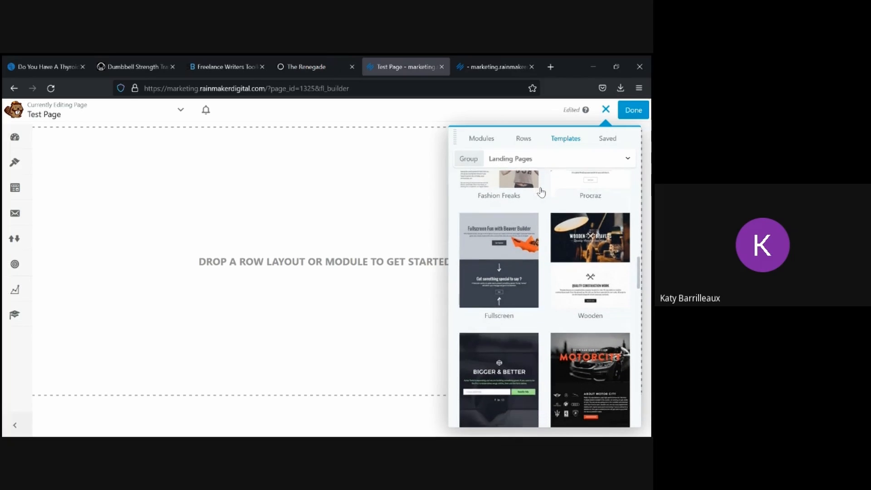
scroll(541, 194, "up", 2)
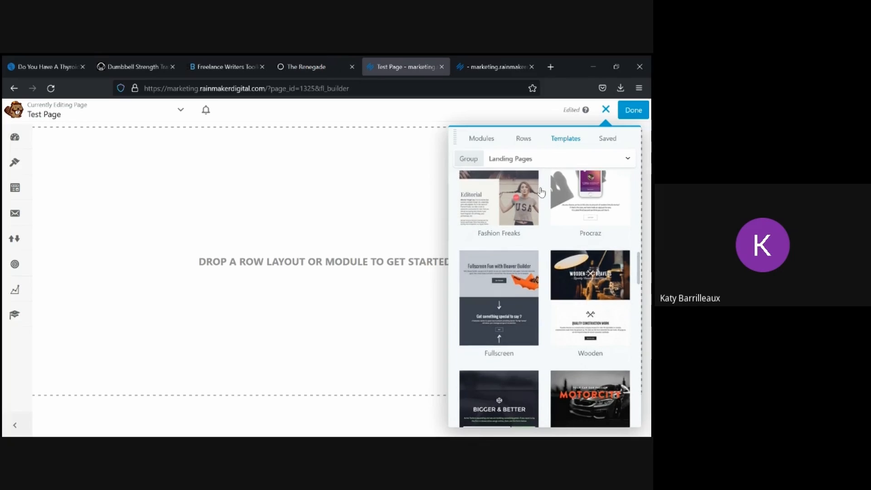
scroll(541, 192, "up", 1)
scroll(541, 192, "up", 1)
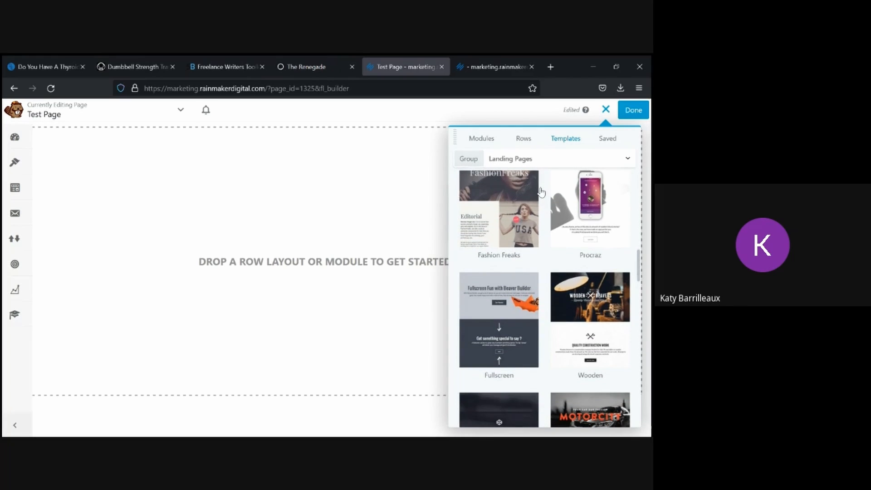
scroll(541, 192, "down", 1)
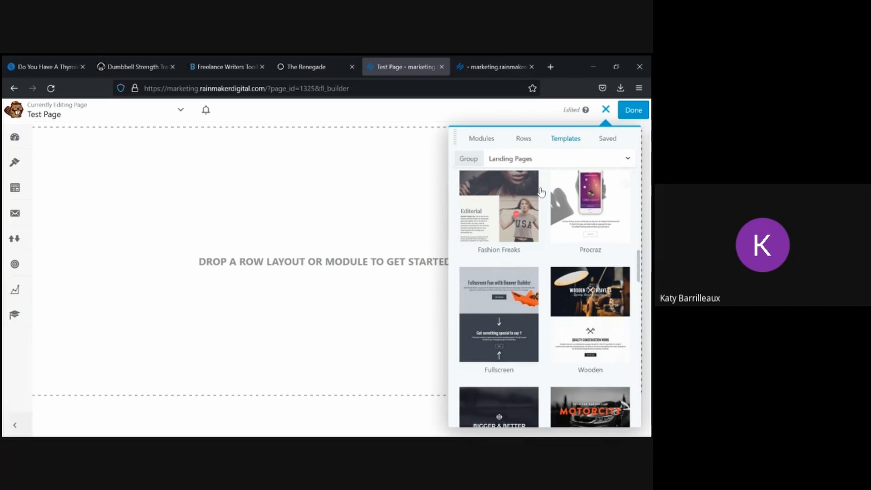
scroll(541, 191, "down", 1)
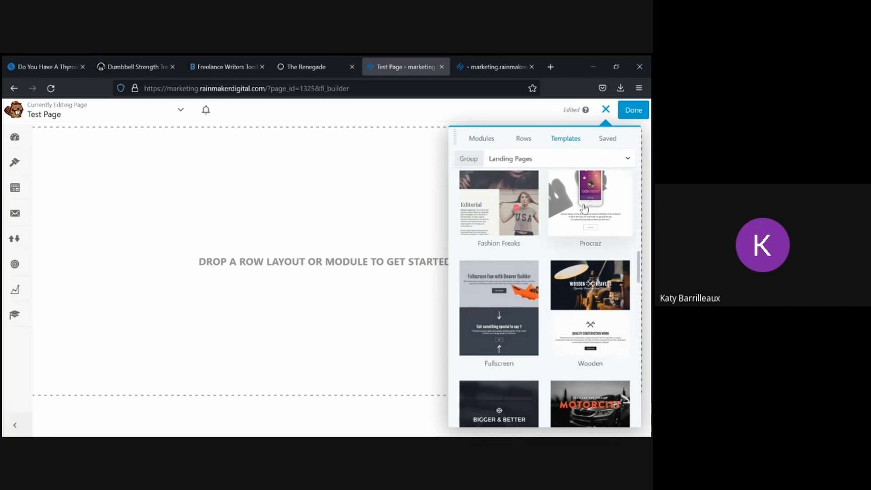
- Apply the Procraz landing page template to the empty page and look through its layout
scroll(584, 208, "up", 3)
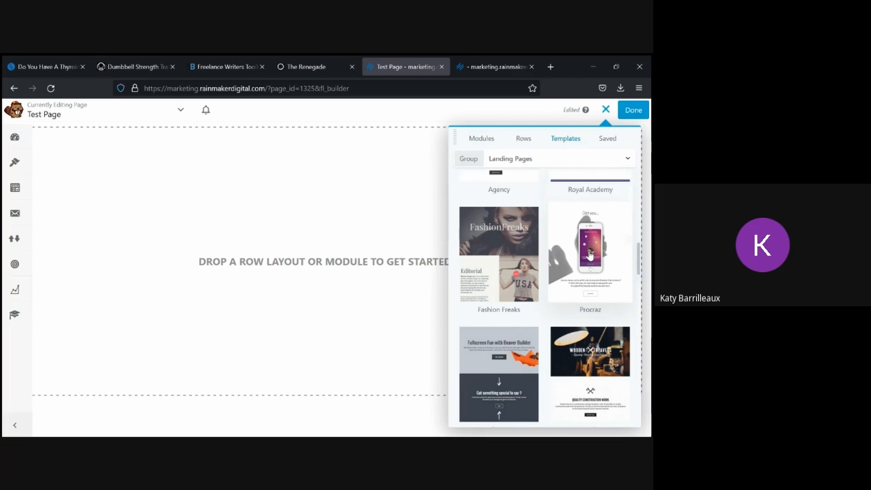
left_click(590, 256)
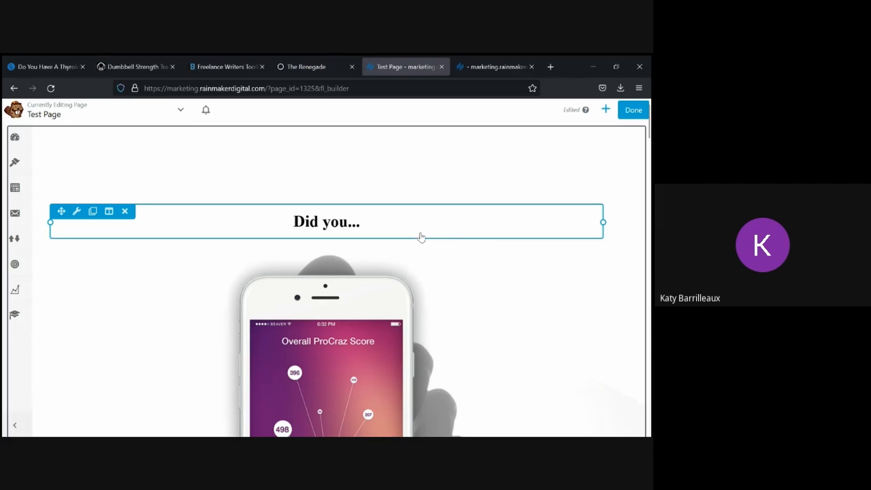
scroll(421, 236, "down", 10)
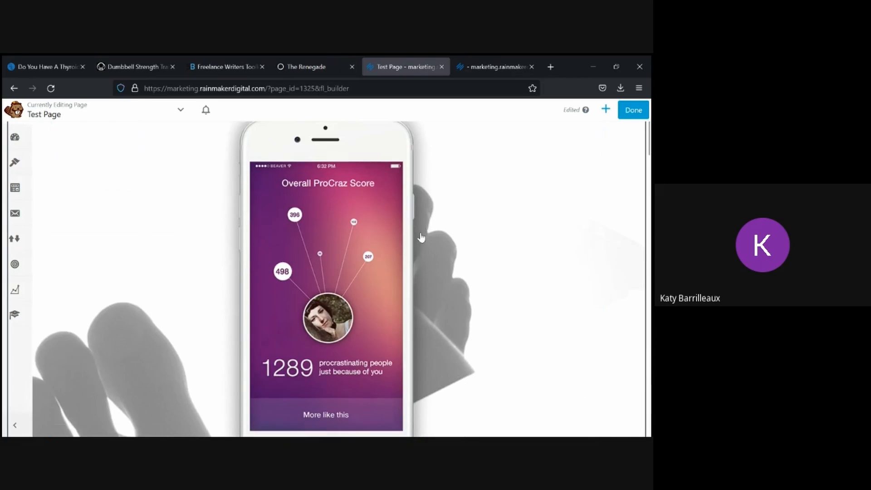
scroll(421, 235, "down", 10)
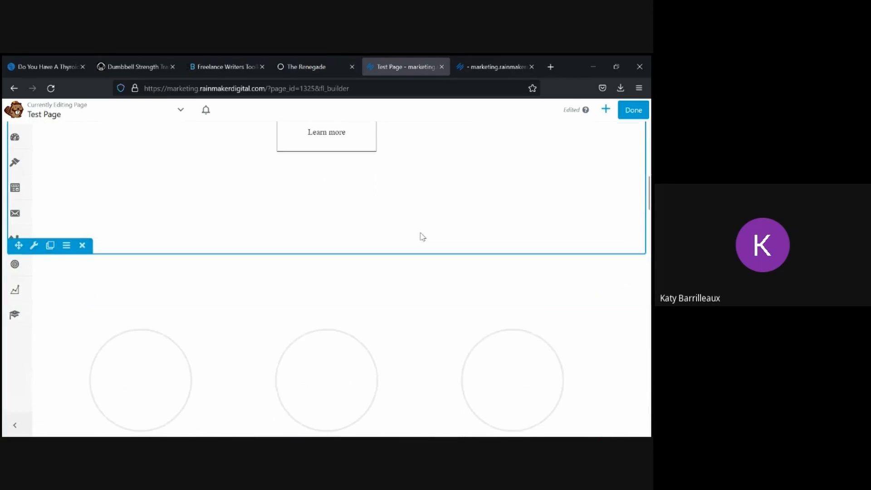
scroll(422, 236, "down", 6)
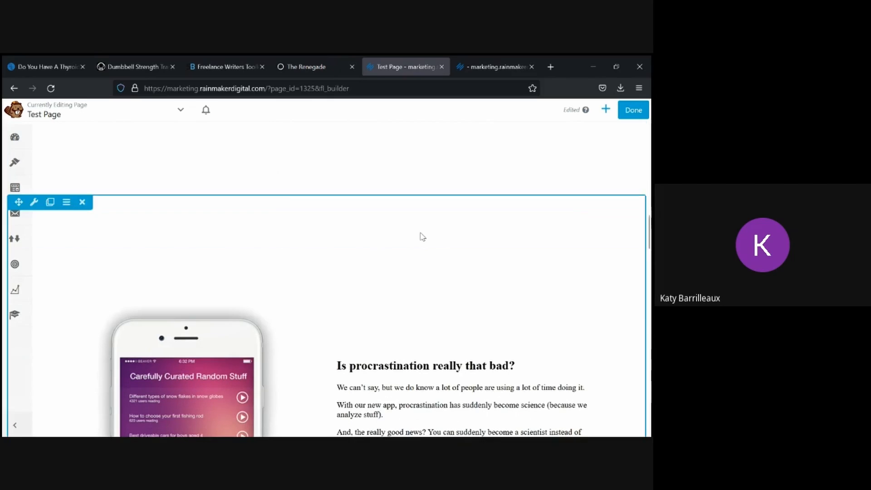
scroll(421, 236, "down", 4)
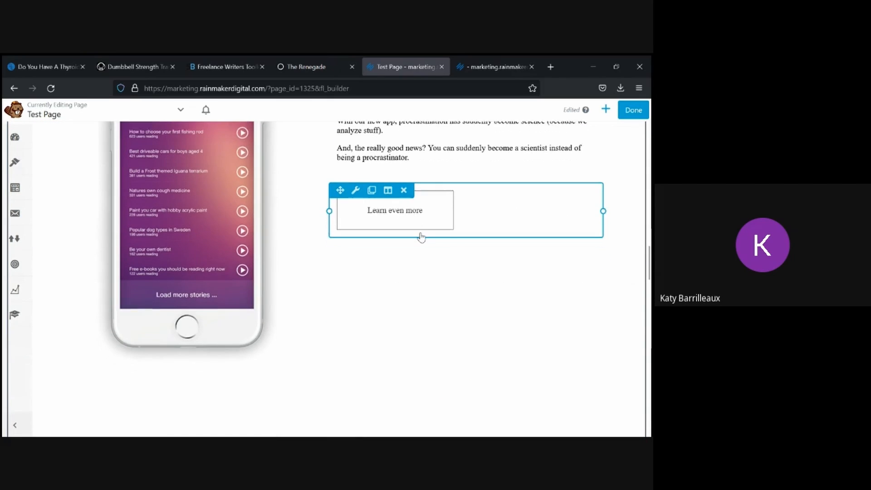
scroll(421, 236, "down", 8)
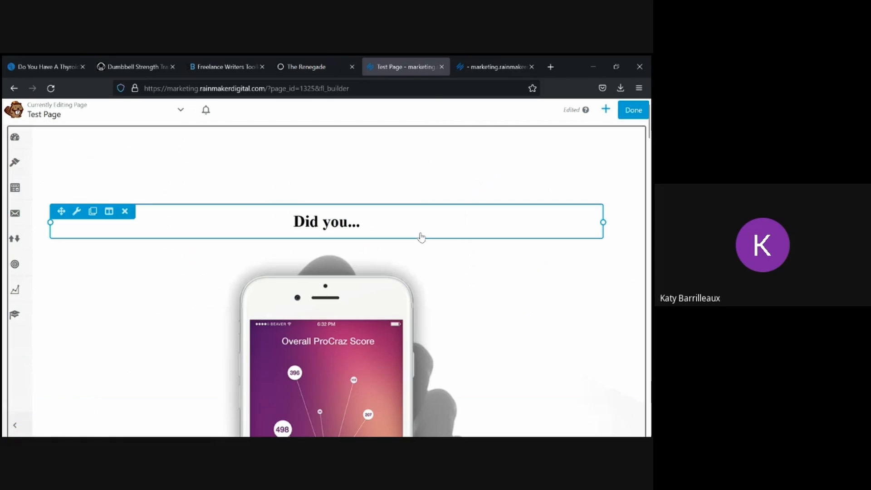
- Replace the existing page layout with the Subscribe template from the Landing Pages group
left_click(606, 110)
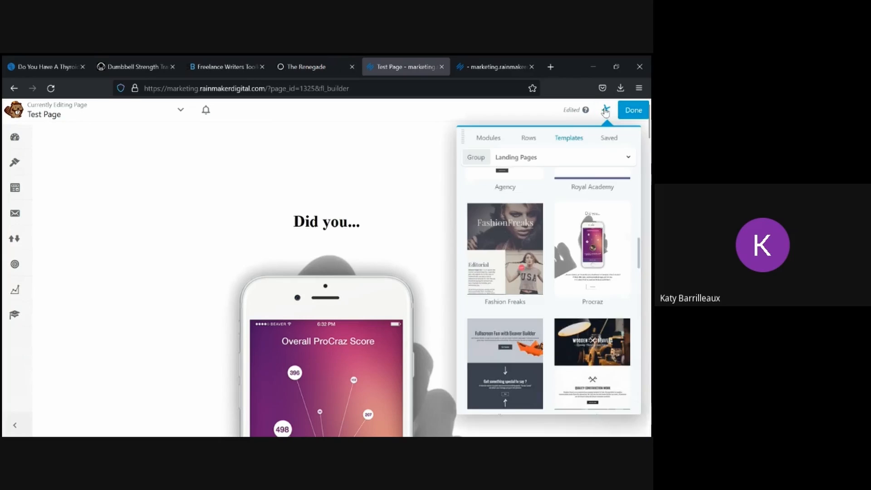
scroll(576, 209, "down", 10)
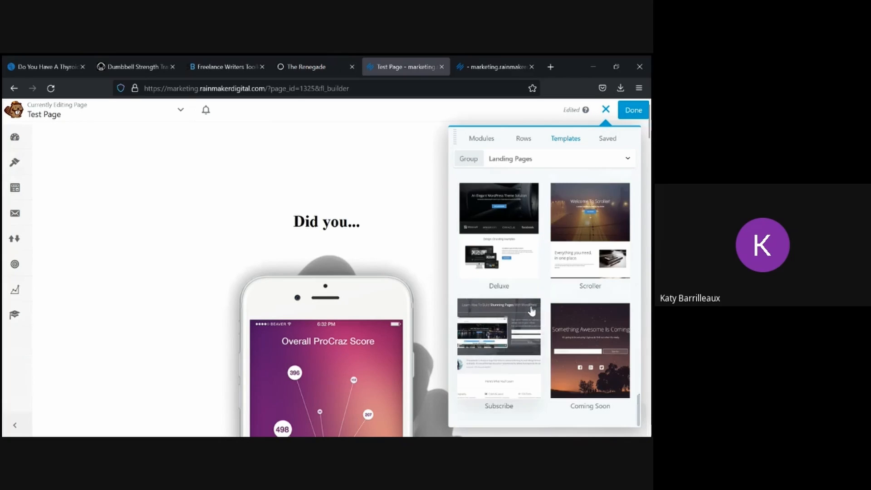
left_click(490, 363)
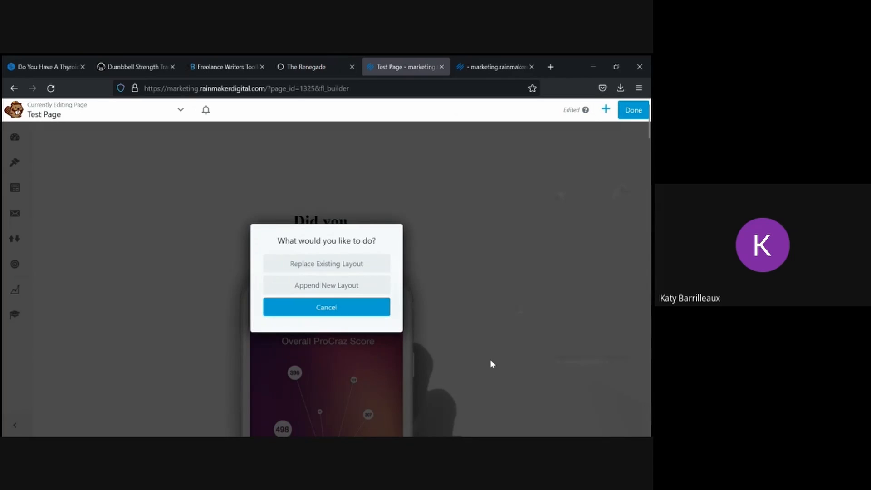
left_click(340, 265)
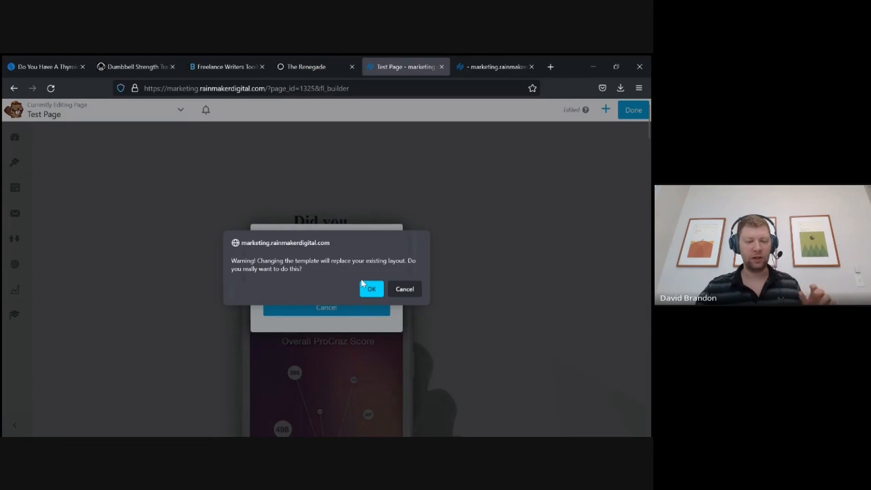
left_click(371, 290)
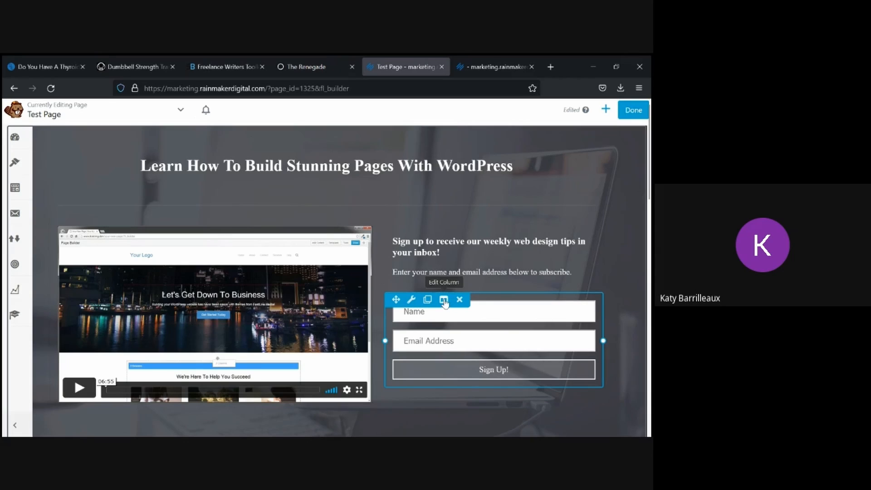
- Open the settings of the sign-up form module and examine its general structure and success message options
left_click(412, 299)
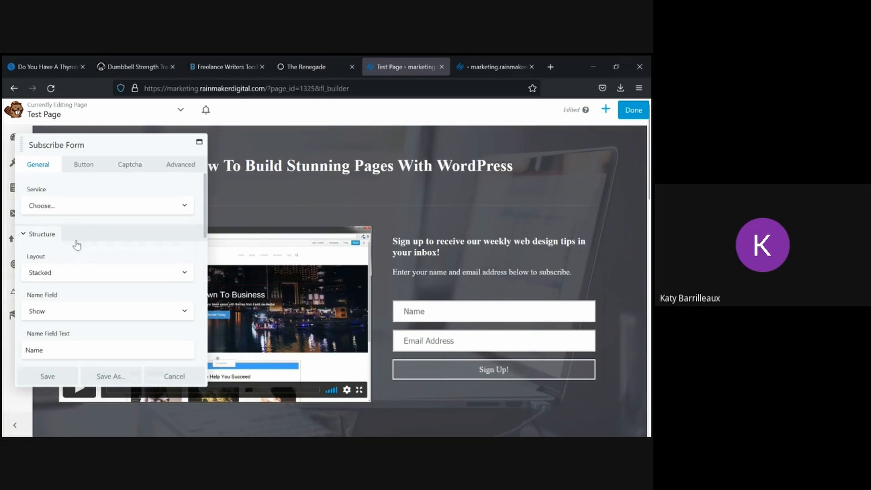
scroll(111, 251, "down", 5)
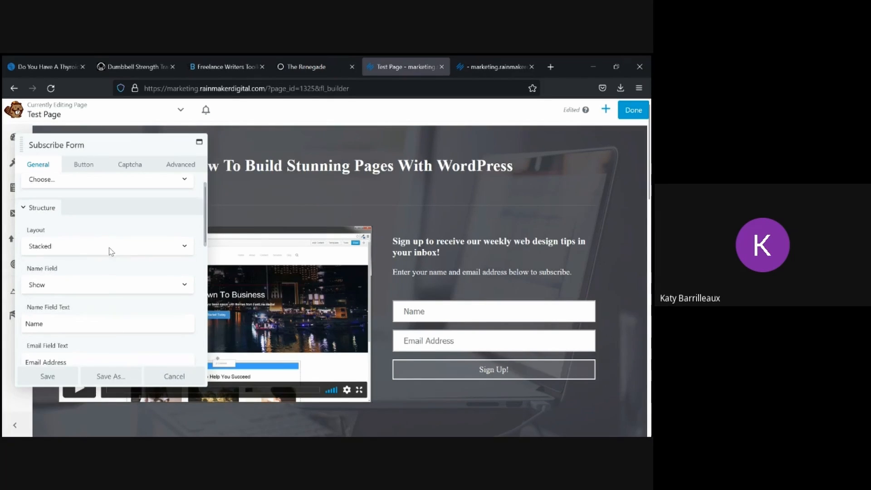
scroll(111, 252, "down", 5)
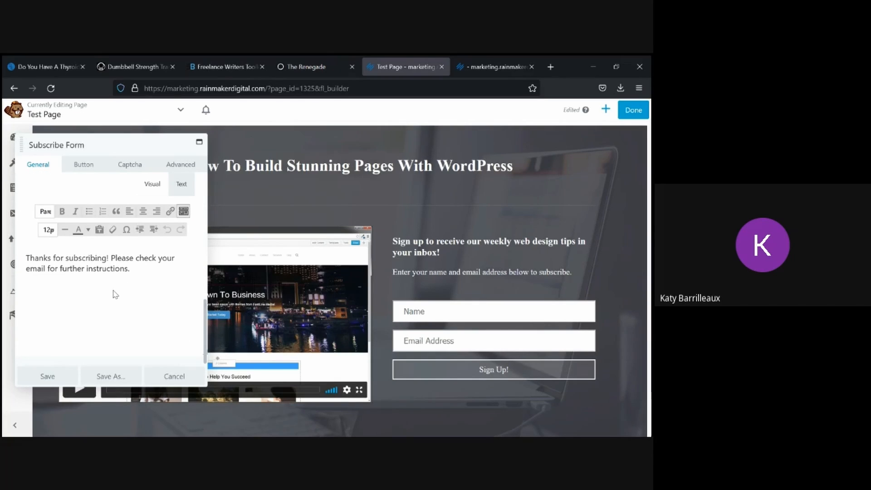
scroll(115, 293, "up", 2)
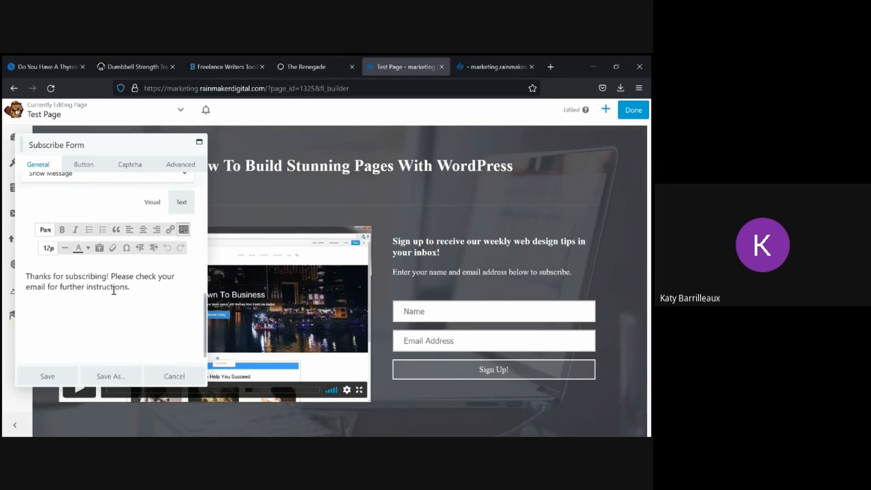
scroll(114, 290, "up", 8)
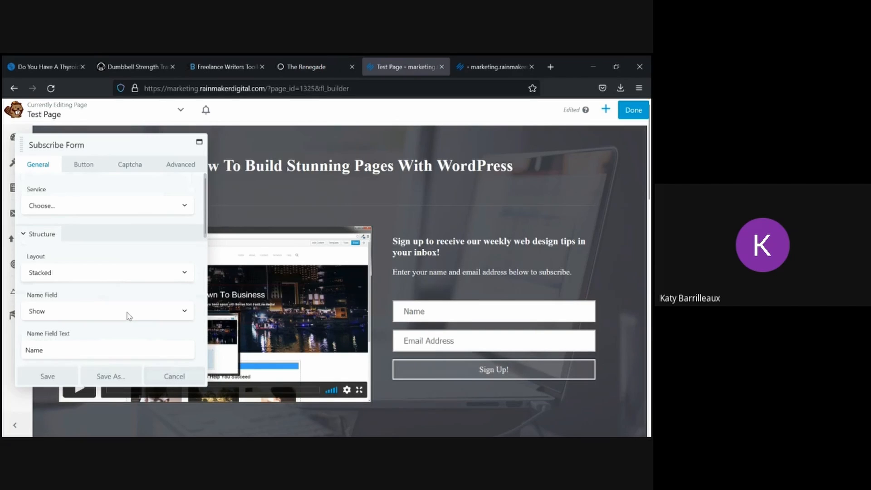
scroll(129, 316, "down", 10)
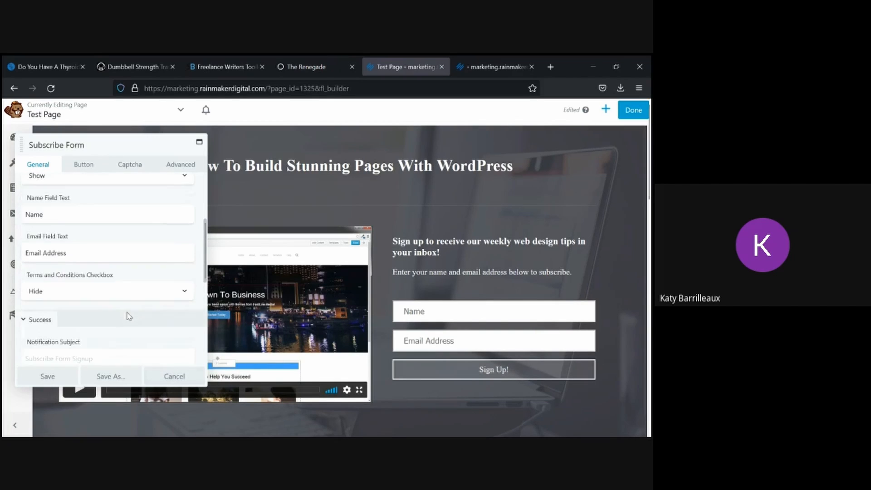
scroll(128, 316, "down", 3)
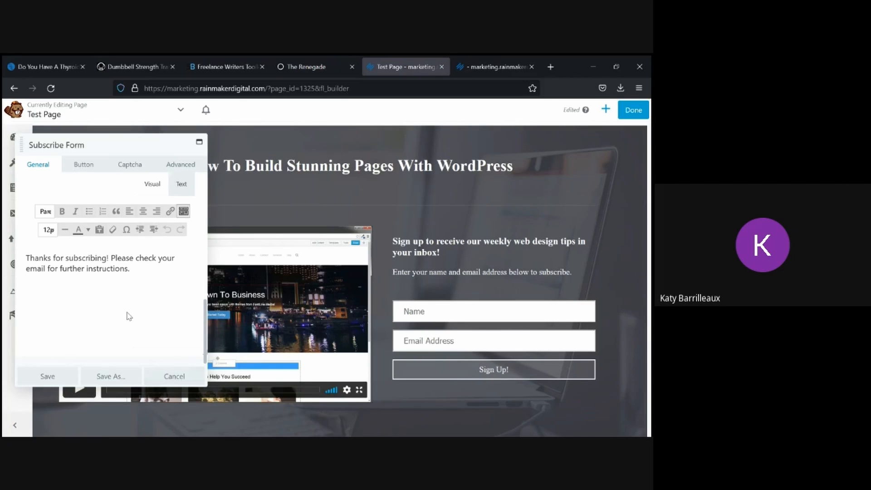
scroll(129, 316, "up", 10)
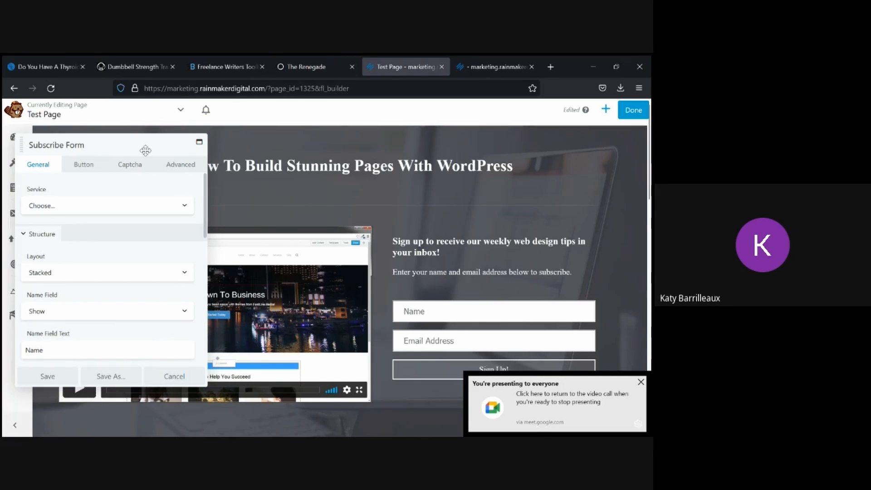
- Set the subscribe form's email service to Constant Contact and review the remaining general settings through the success options
left_click(166, 208)
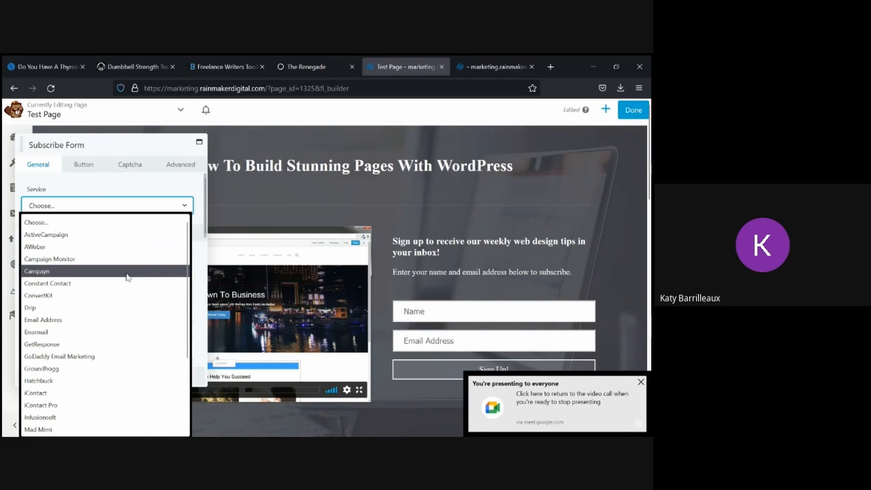
scroll(122, 302, "down", 4)
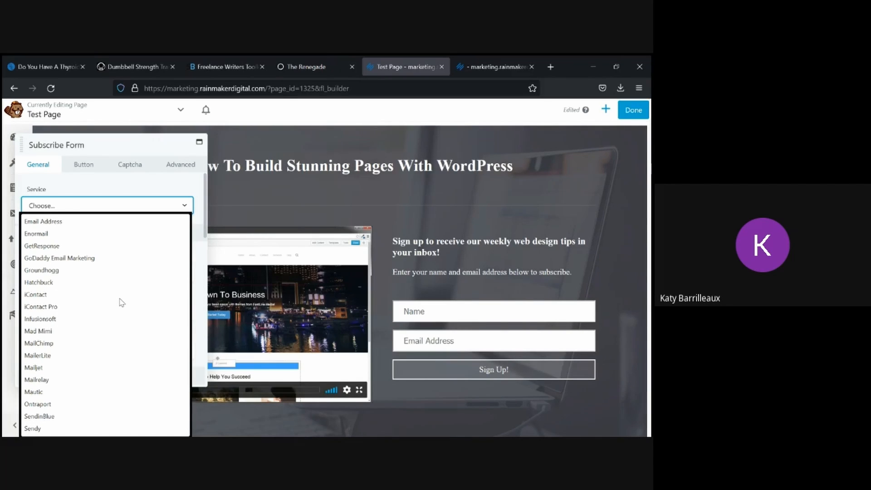
scroll(121, 302, "up", 2)
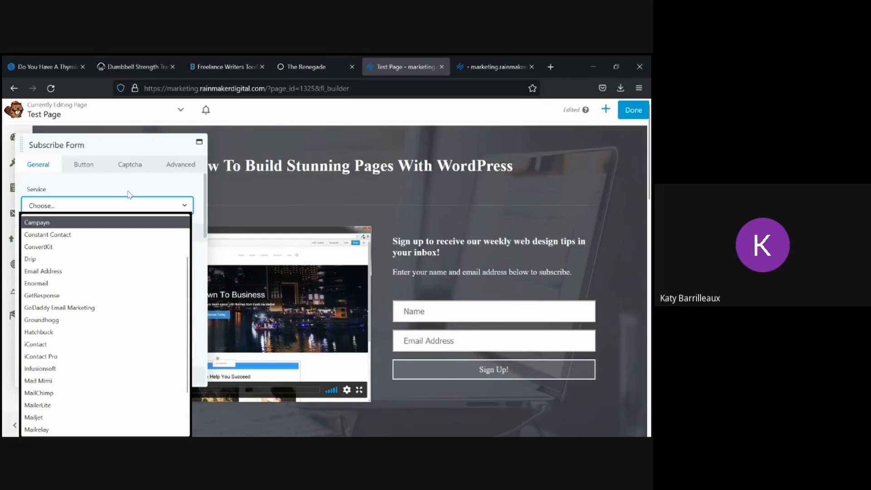
left_click(131, 234)
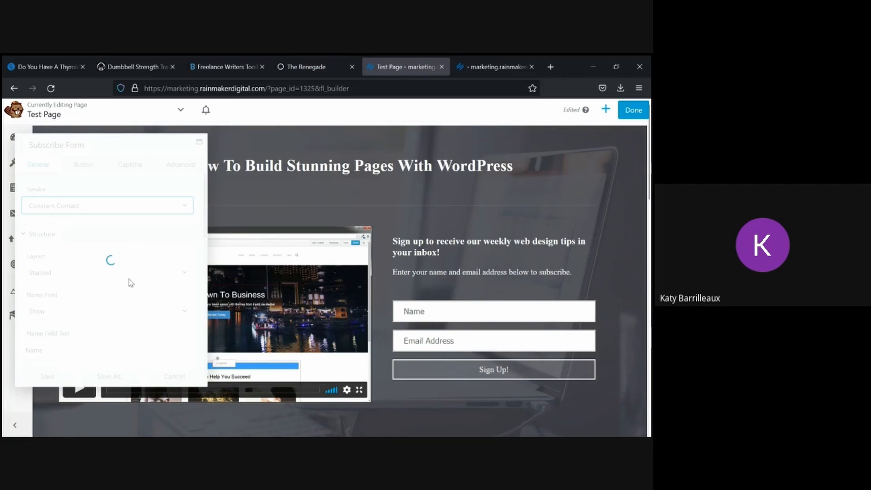
scroll(119, 311, "down", 10)
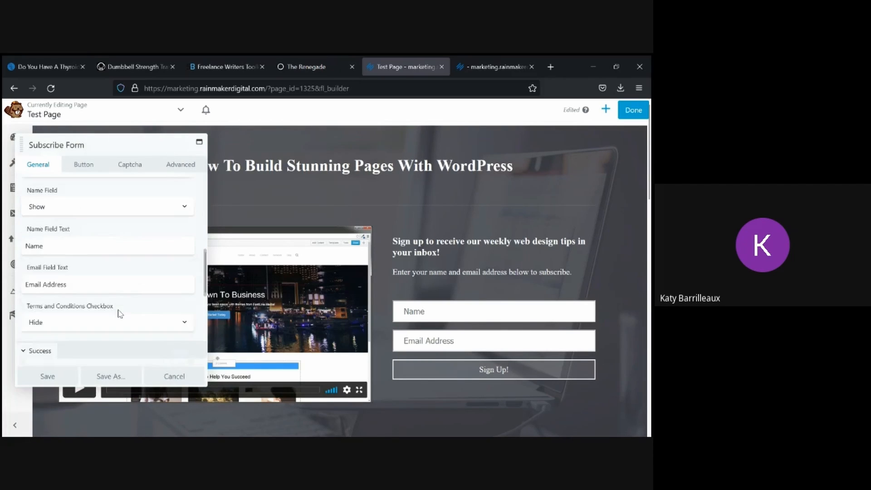
scroll(120, 308, "up", 3)
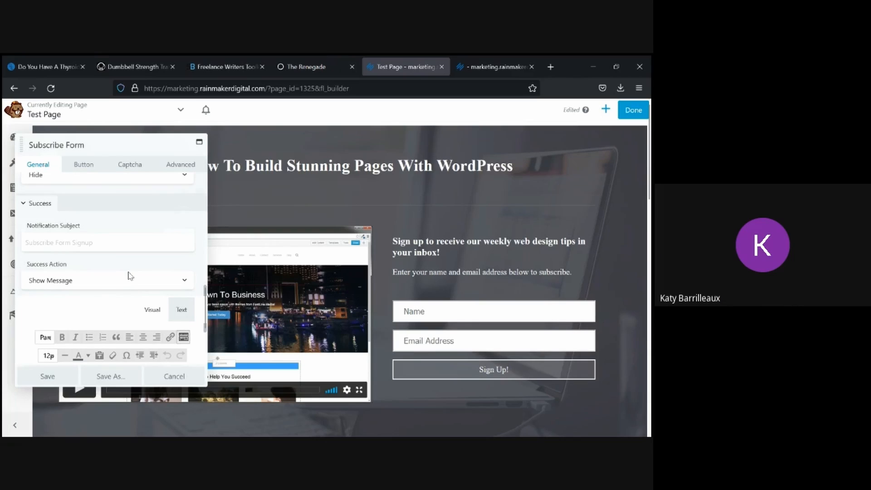
- Try the Redirect success action on the subscribe form, check its Success URL option, and discard the form settings
left_click(134, 288)
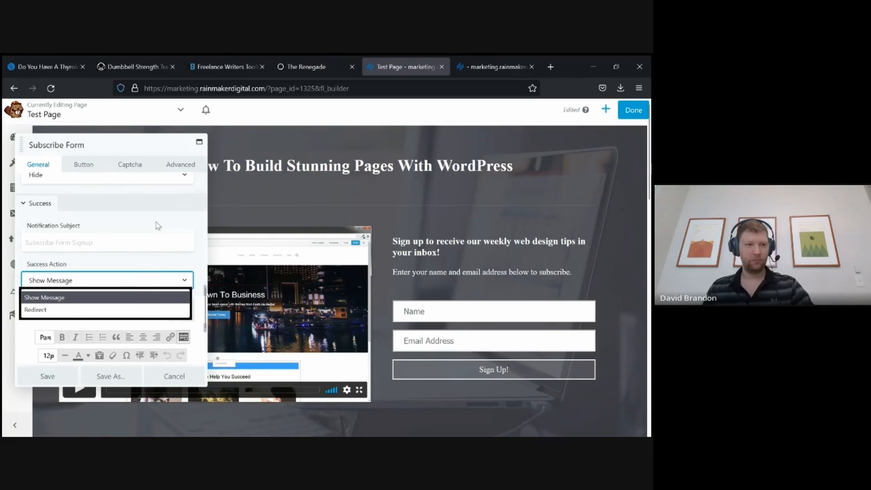
left_click(139, 310)
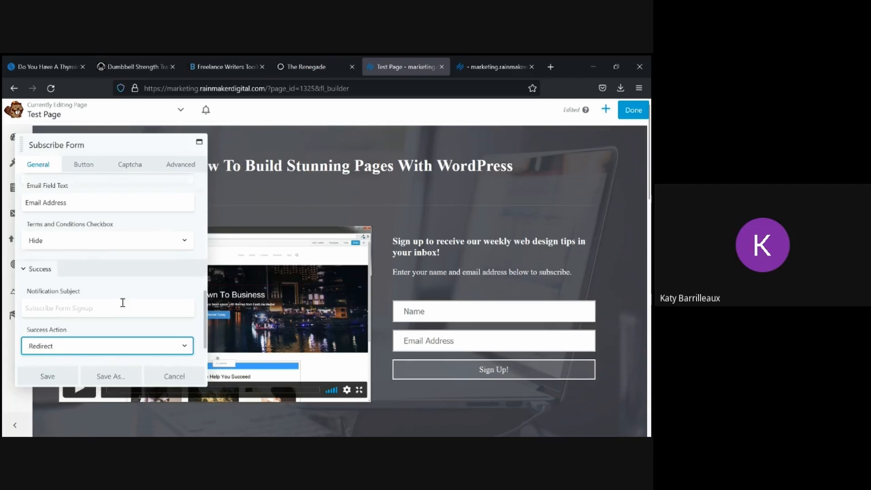
scroll(120, 307, "down", 1)
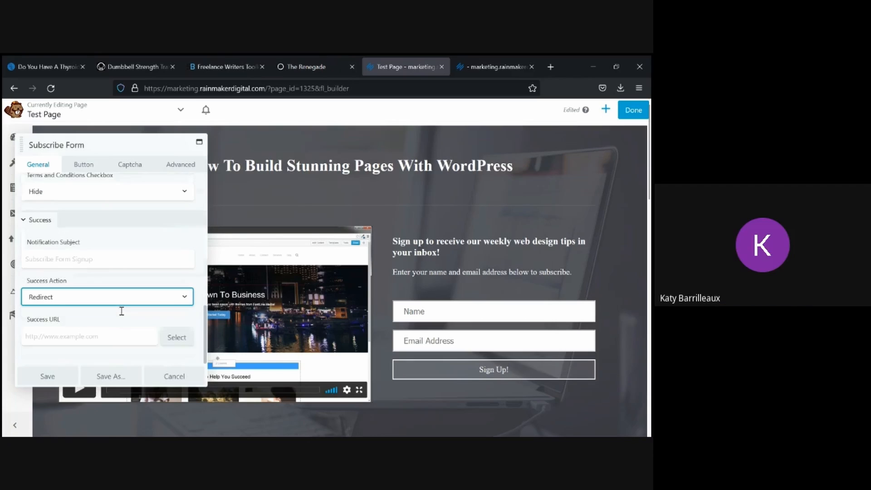
left_click(177, 378)
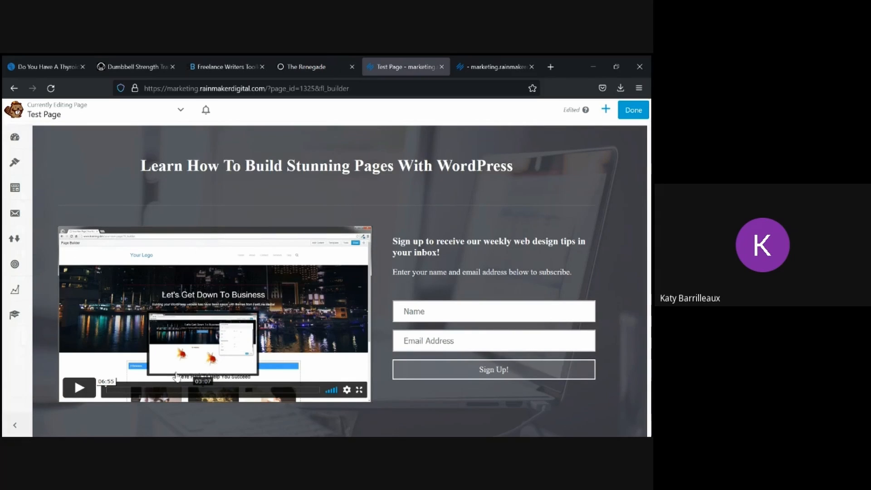
- Look at the Save Template tool and view the Saved Templates group in the template library
left_click(180, 110)
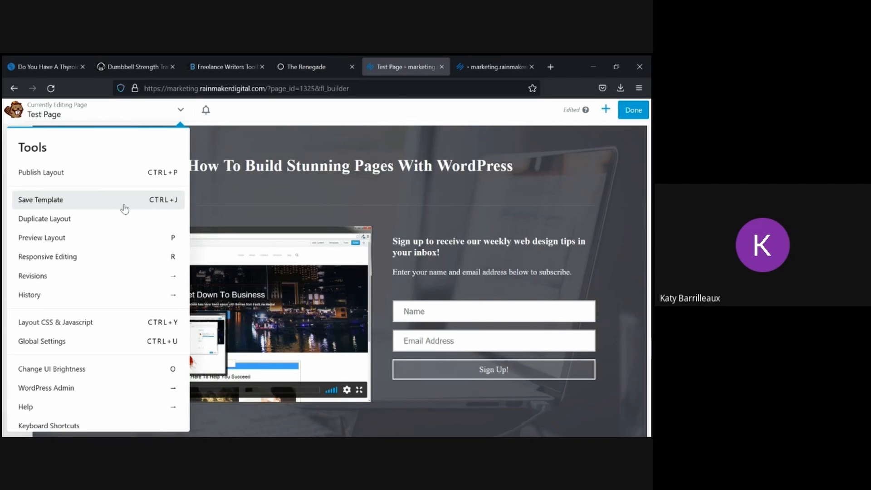
left_click(393, 112)
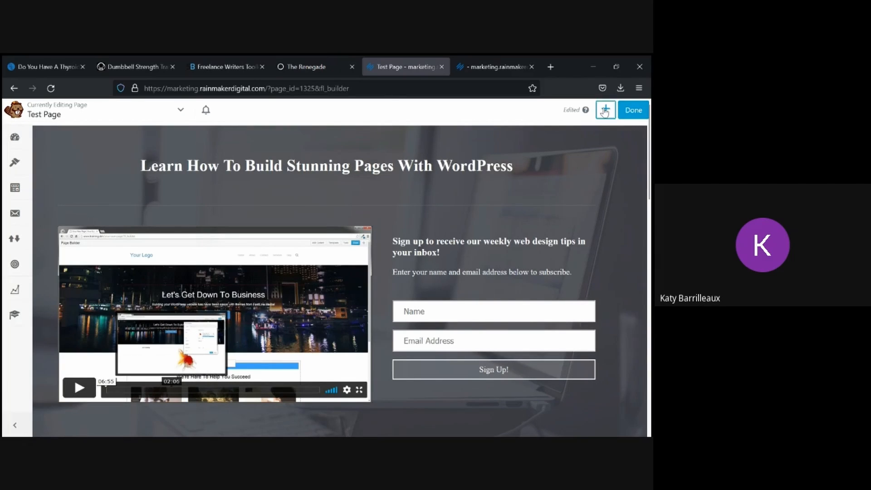
left_click(606, 109)
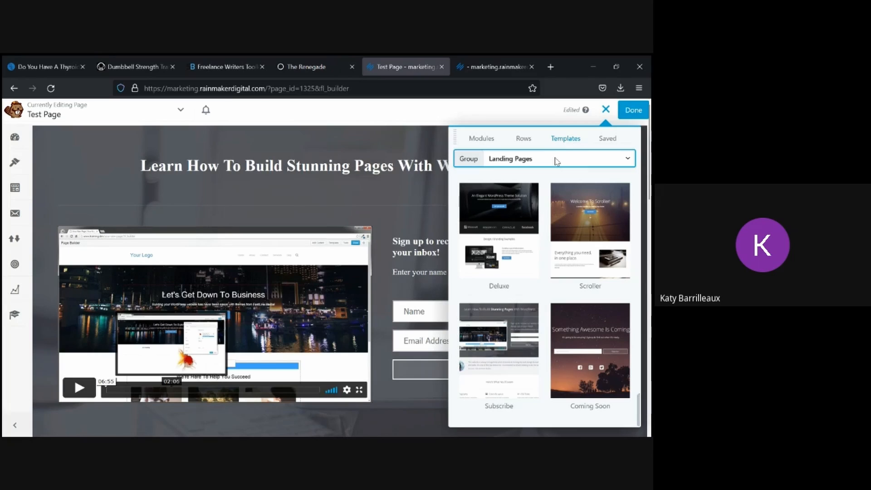
left_click(627, 160)
left_click(554, 234)
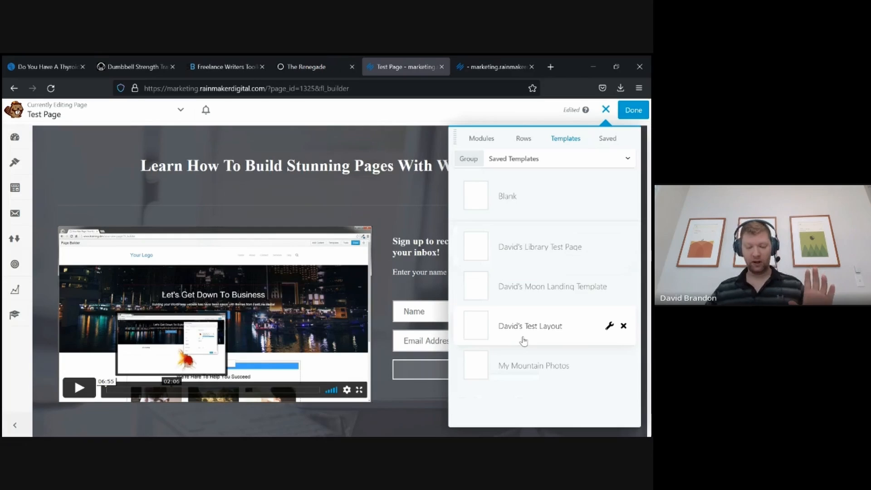
left_click(606, 109)
- Finish editing the test page and save its layout as a draft
left_click(632, 112)
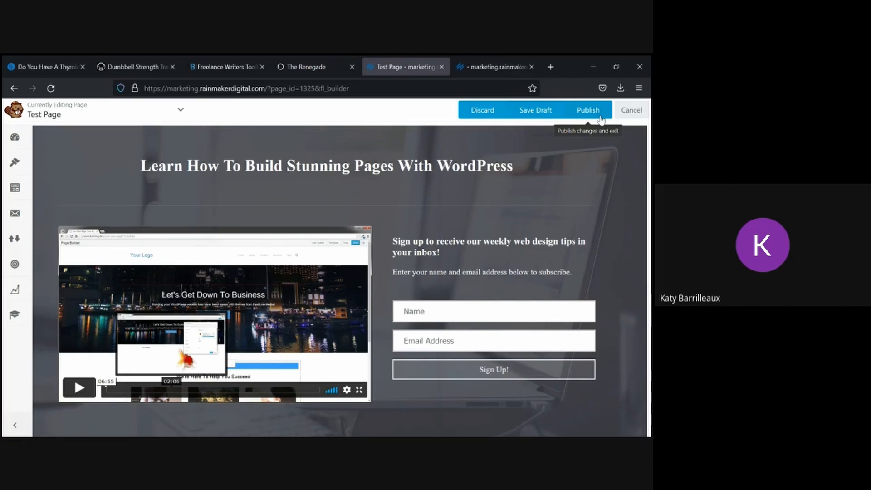
left_click(632, 115)
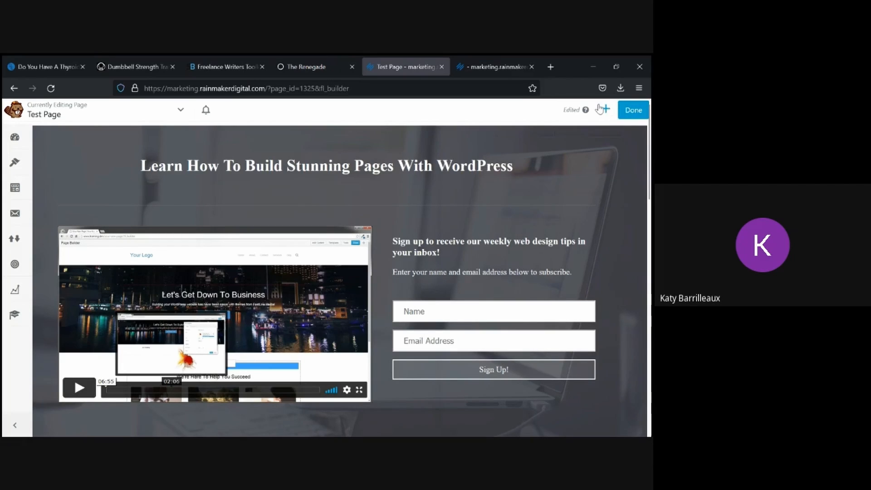
left_click(629, 113)
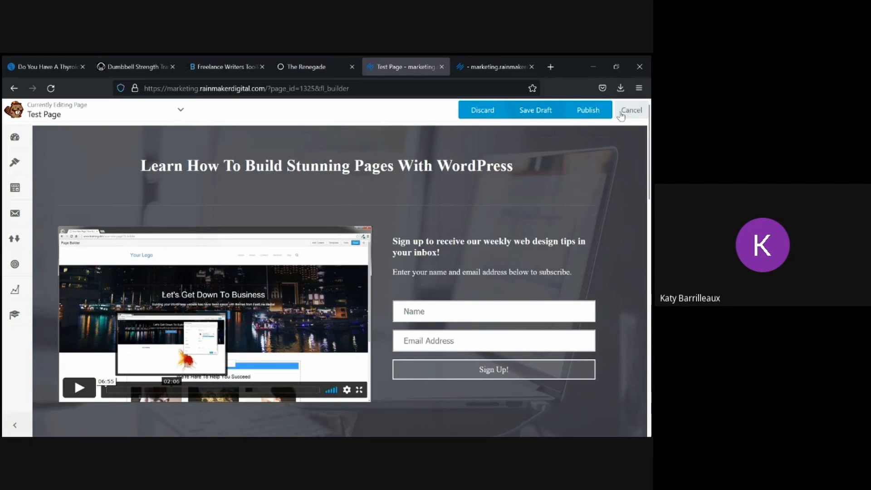
left_click(544, 112)
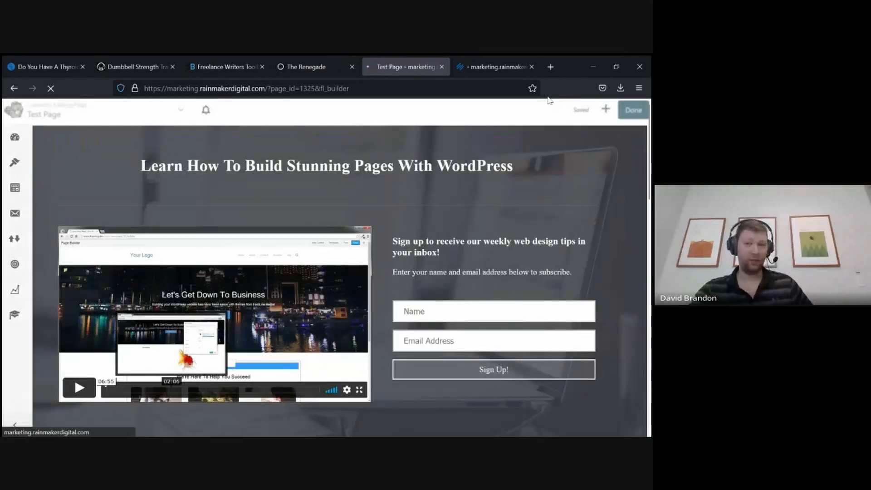
- Review the published "We Have an Exciting New Project On the Way" landing page, from its headline to its launch notification button
left_click(495, 63)
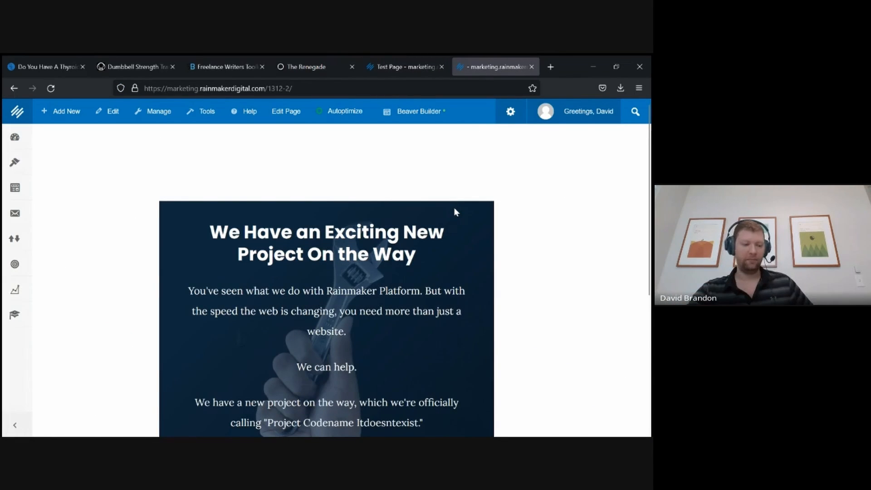
scroll(456, 212, "down", 3)
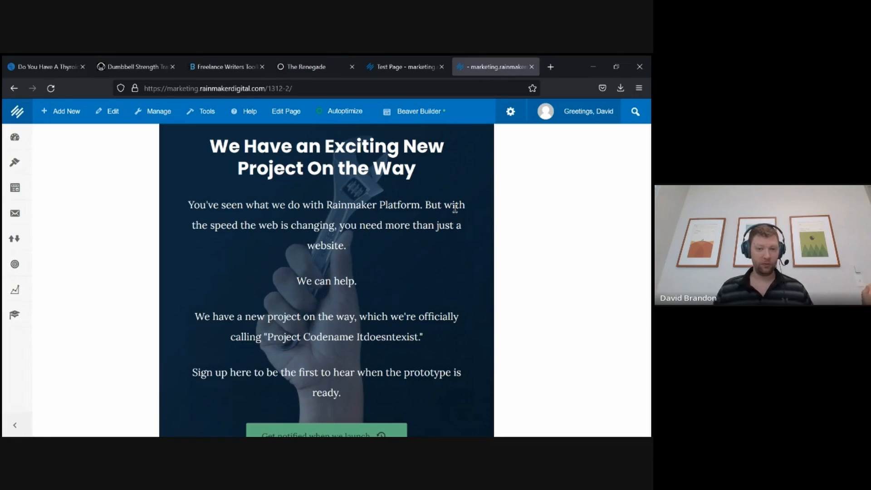
scroll(455, 208, "up", 2)
scroll(455, 209, "down", 5)
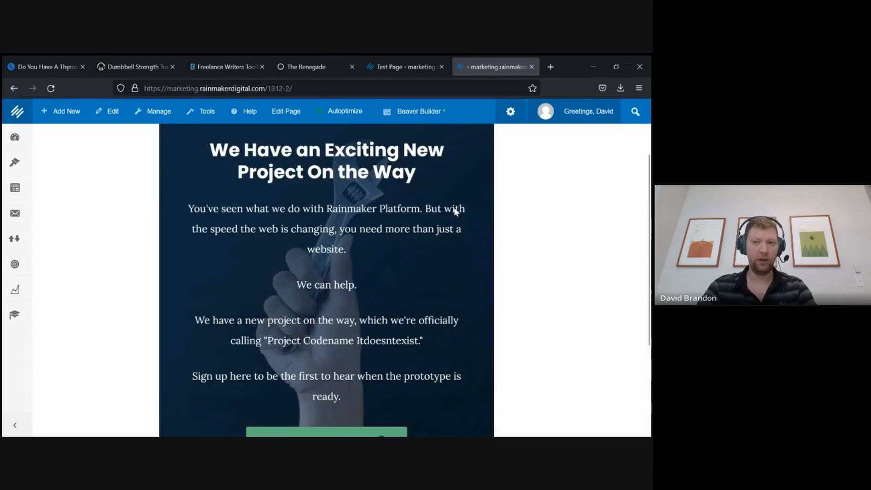
scroll(455, 211, "up", 3)
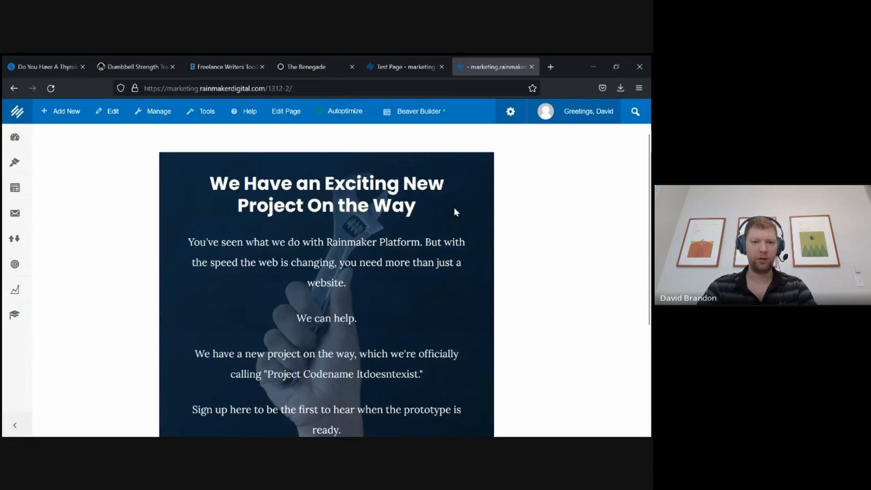
scroll(455, 211, "down", 1)
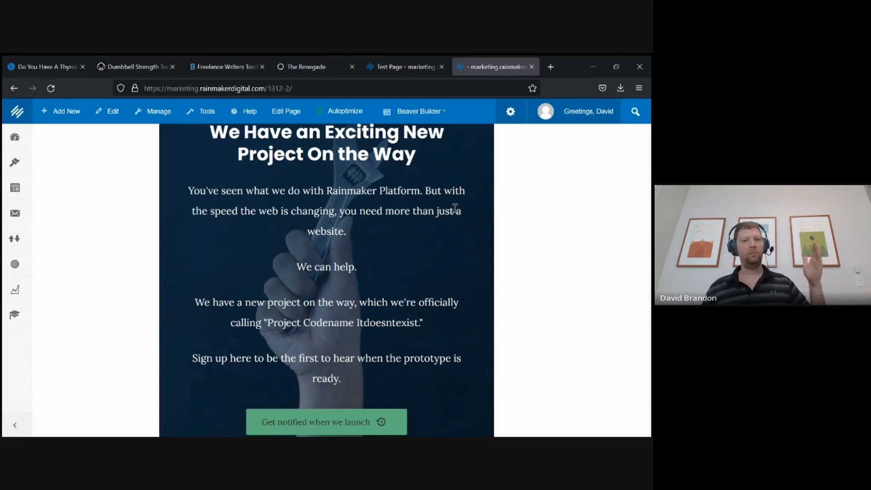
scroll(454, 207, "up", 2)
scroll(454, 208, "down", 3)
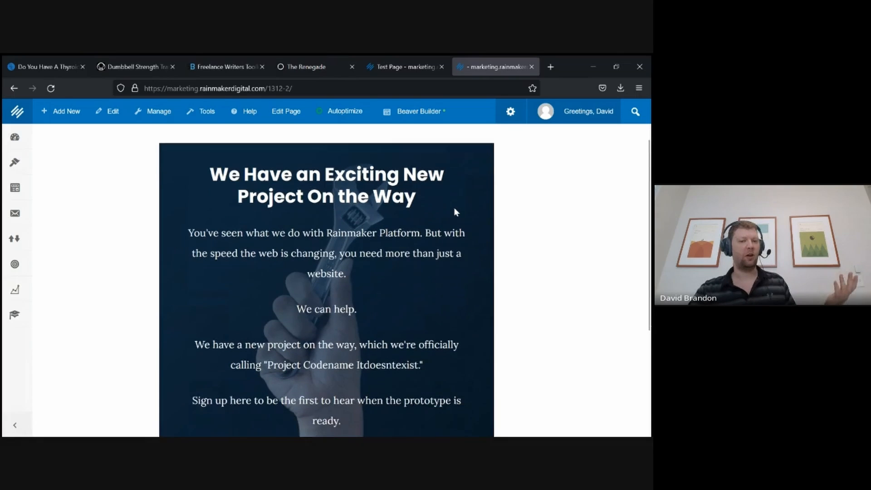
scroll(454, 208, "up", 1)
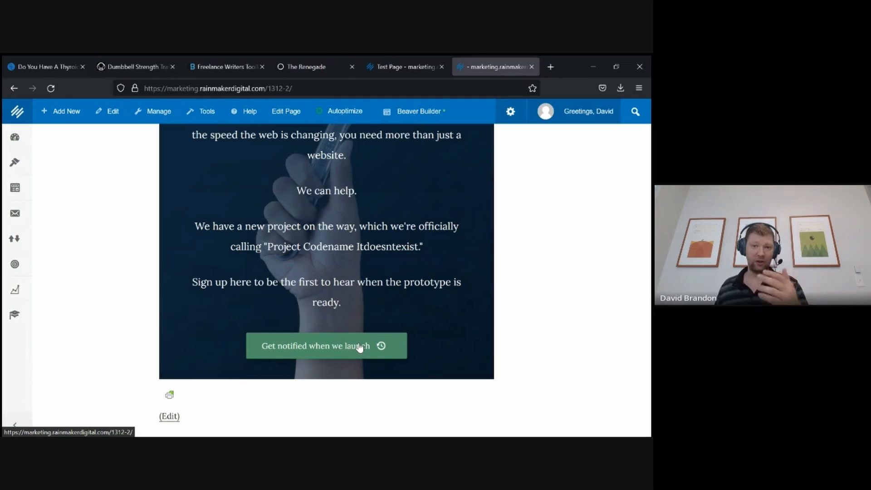
- Detach the Test Page tab from the browser window
left_click(401, 64)
left_click_drag(402, 66, 348, 271)
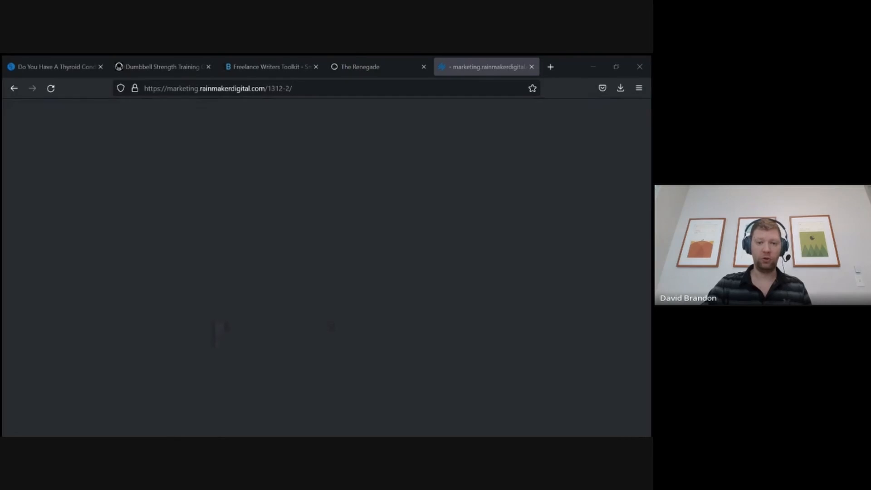